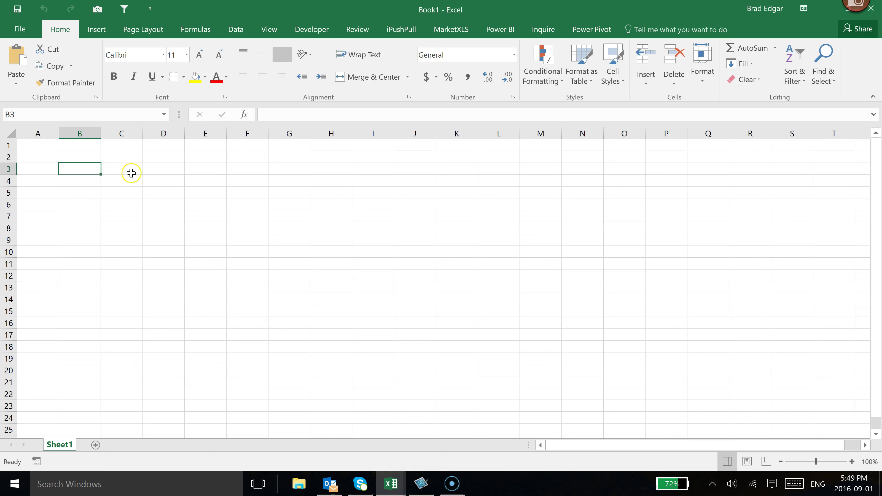
Step: Widen column B slightly so it can hold the name input box
left_click(118, 168)
left_click(70, 168)
left_click_drag(103, 135, 113, 142)
Step: Label B2 'Enter Name' in 8-point, left-aligned text
left_click(76, 152)
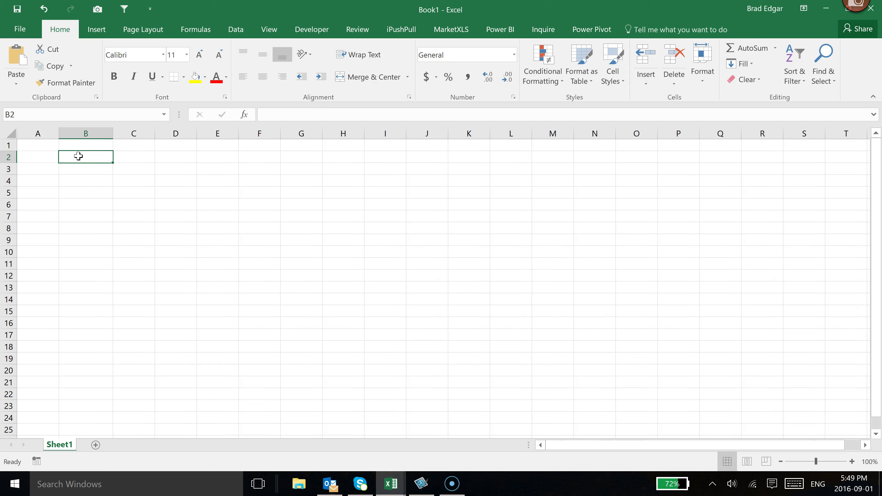
type("Enter Name")
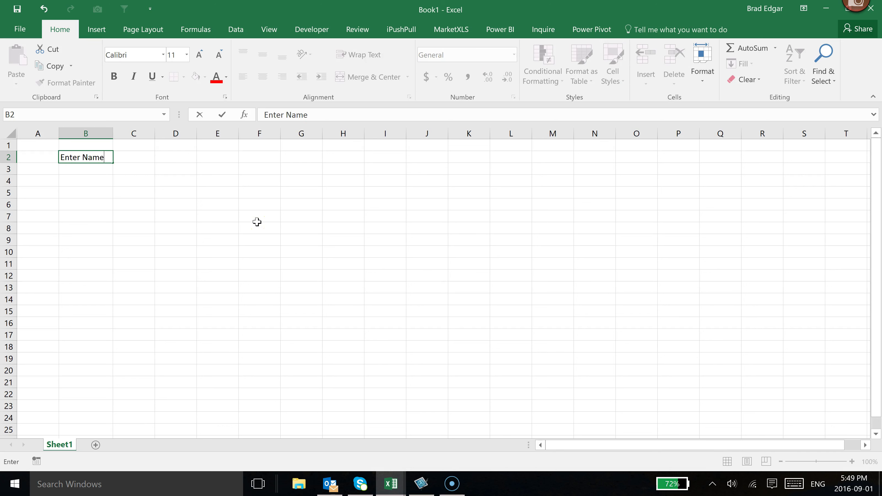
left_click(256, 219)
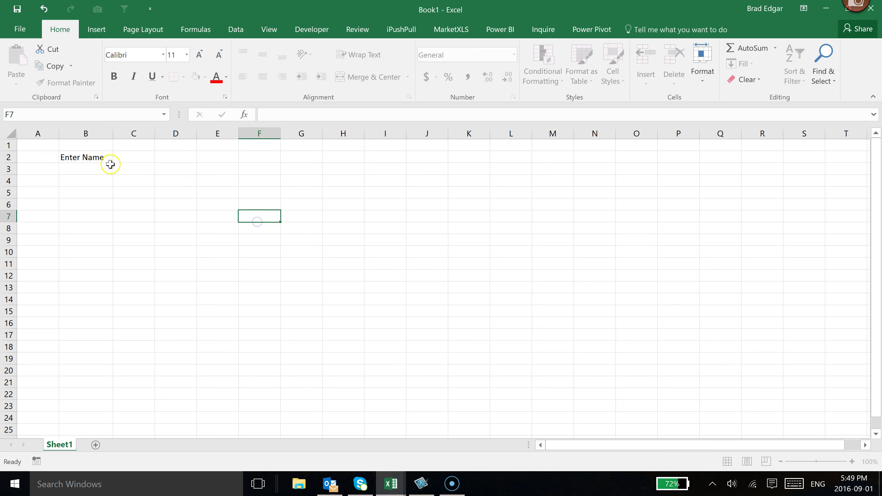
left_click(102, 161)
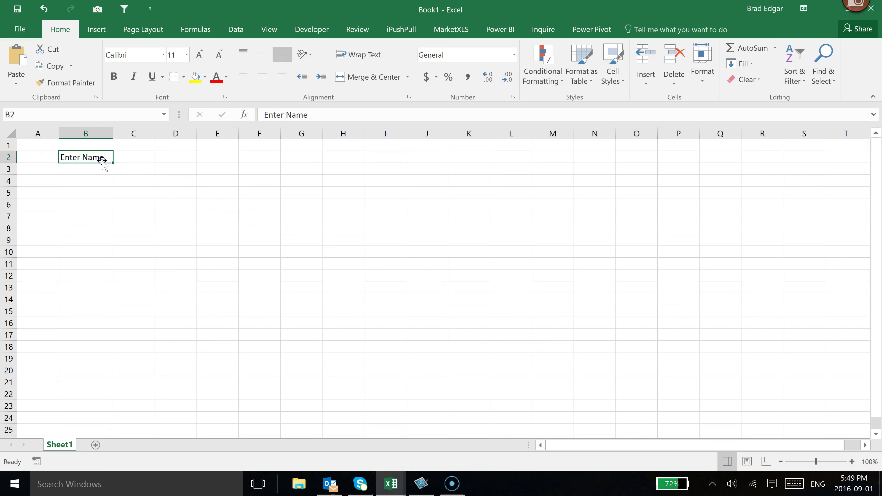
left_click(187, 55)
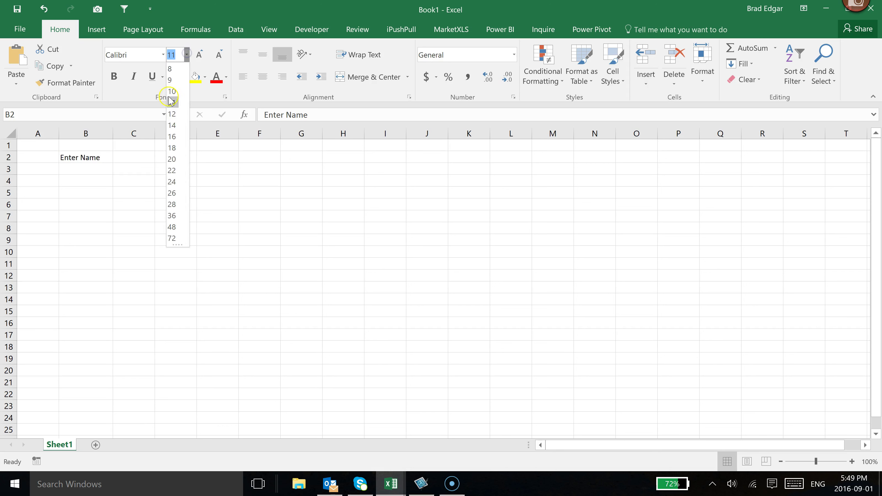
left_click(173, 70)
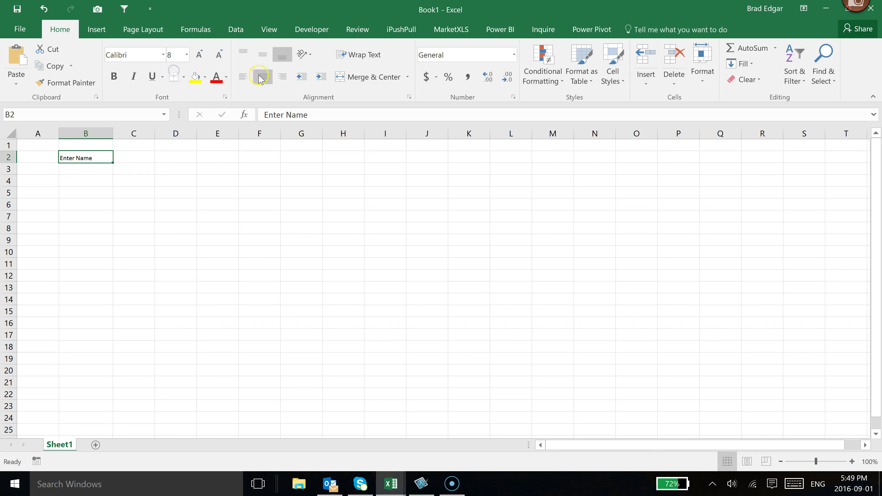
left_click(246, 76)
Step: Give B3 an outside border to mark it as the name input box
left_click(84, 166)
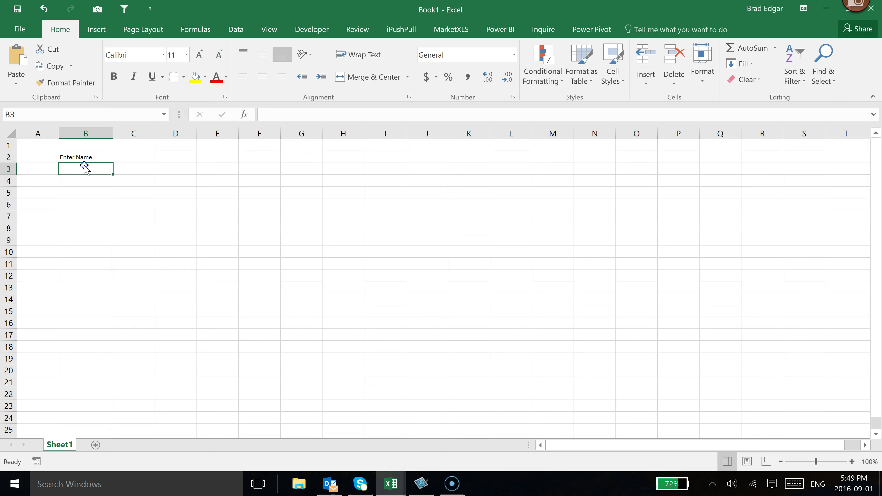
left_click(184, 76)
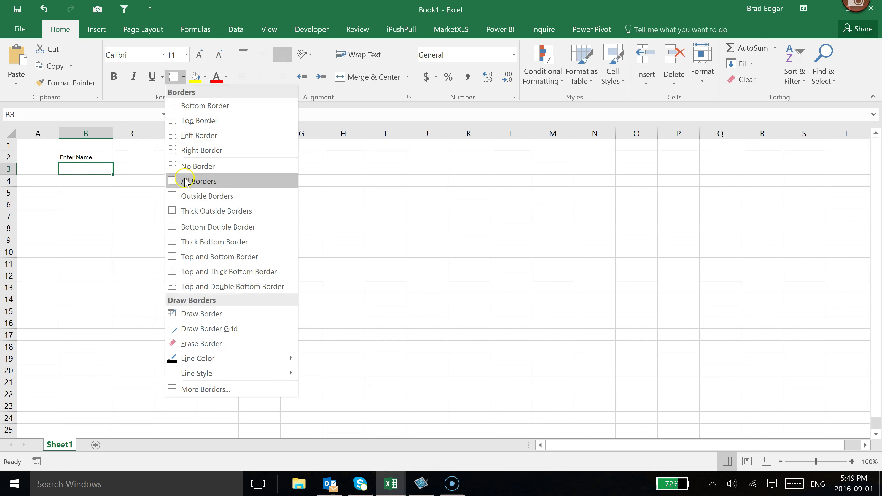
left_click(179, 193)
left_click(138, 204)
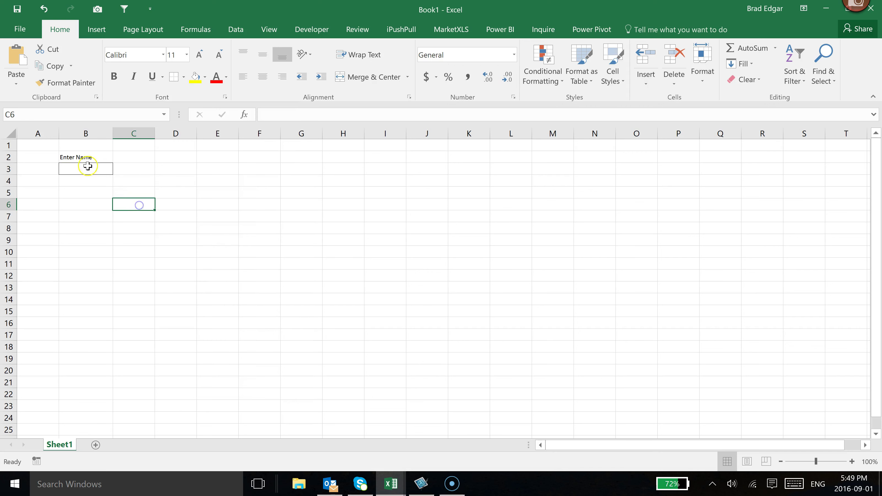
left_click(41, 152)
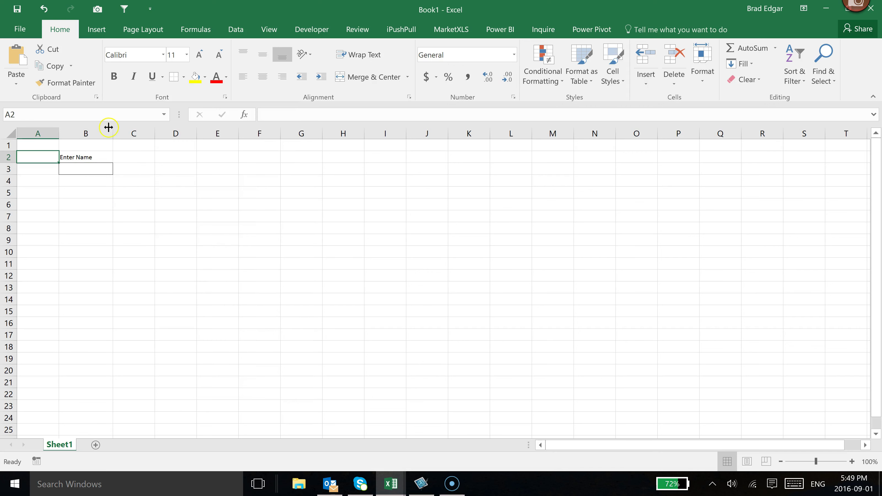
Step: Hide the worksheet gridlines
left_click(269, 26)
left_click(160, 77)
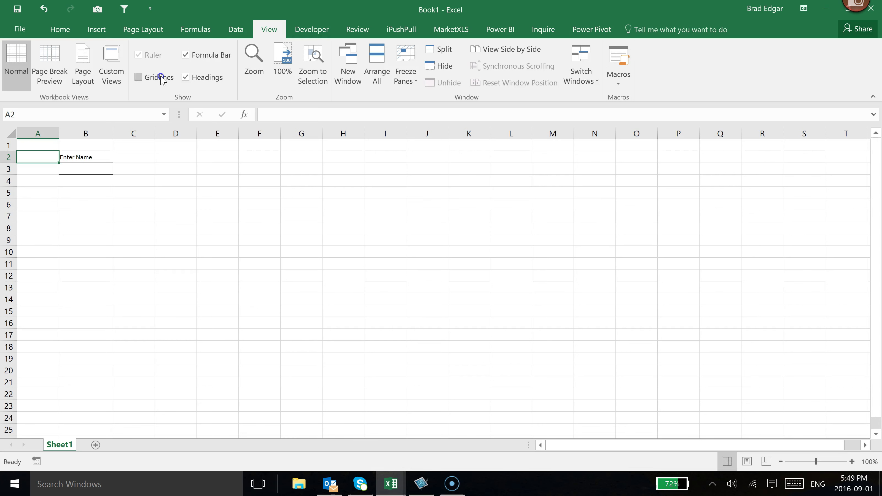
left_click(151, 254)
left_click(89, 166)
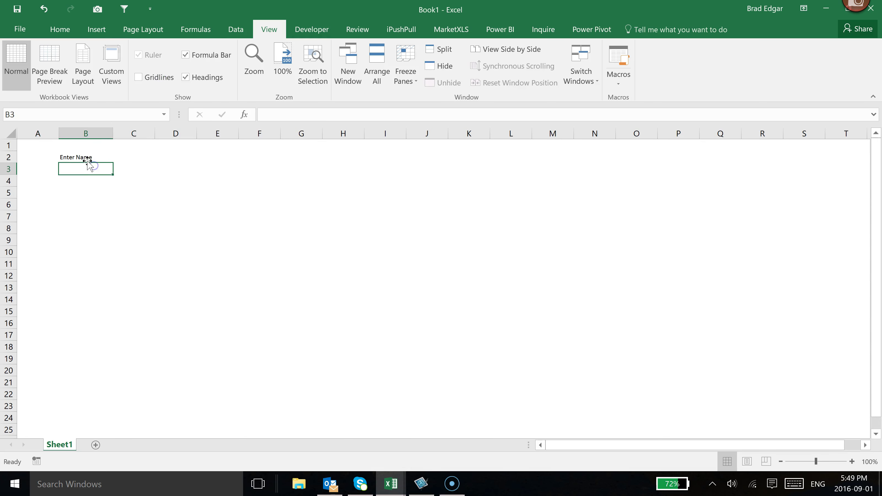
Step: Make the 'Enter Name' label in B2 bold
left_click(88, 158)
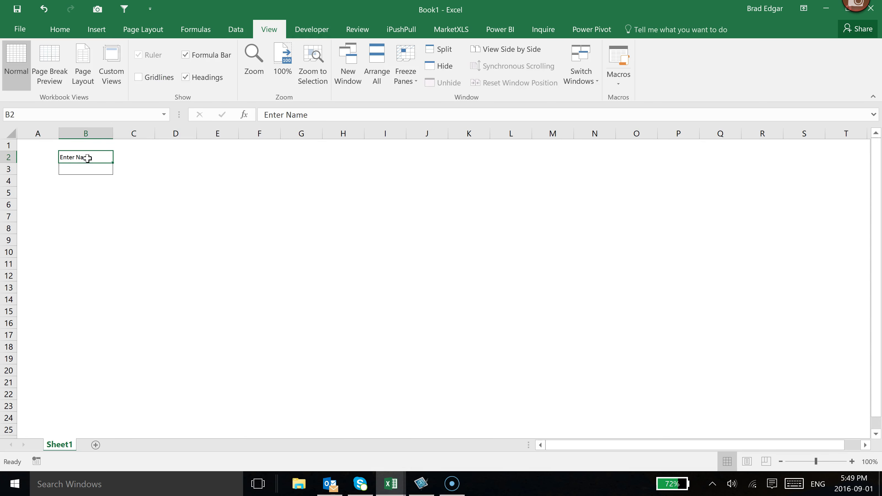
key("ctrl+b")
left_click(146, 203)
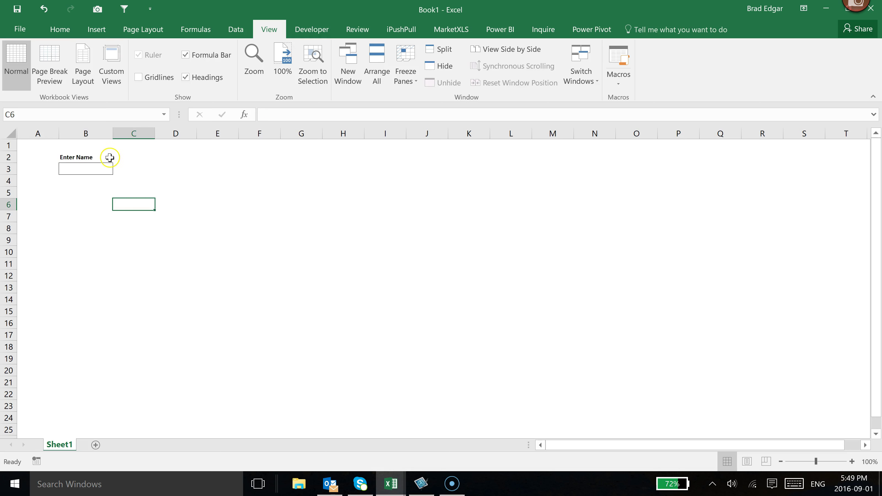
left_click(92, 166)
left_click(133, 179)
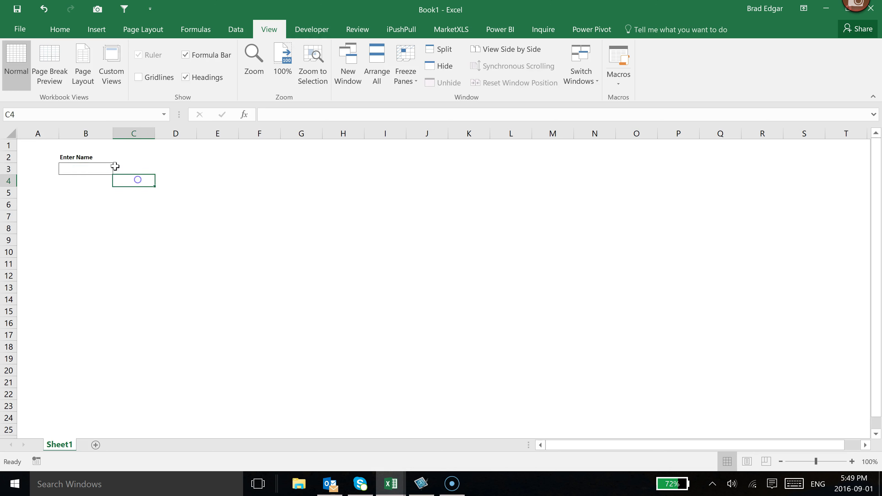
left_click(106, 164)
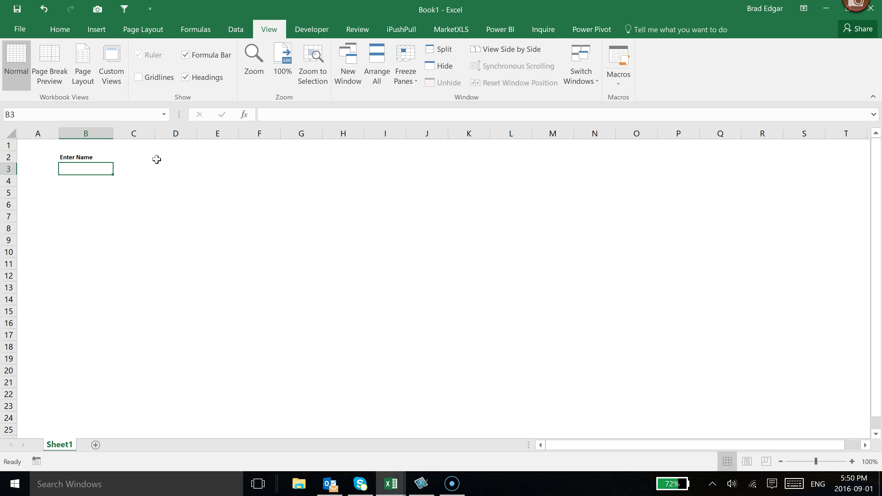
left_click(86, 194)
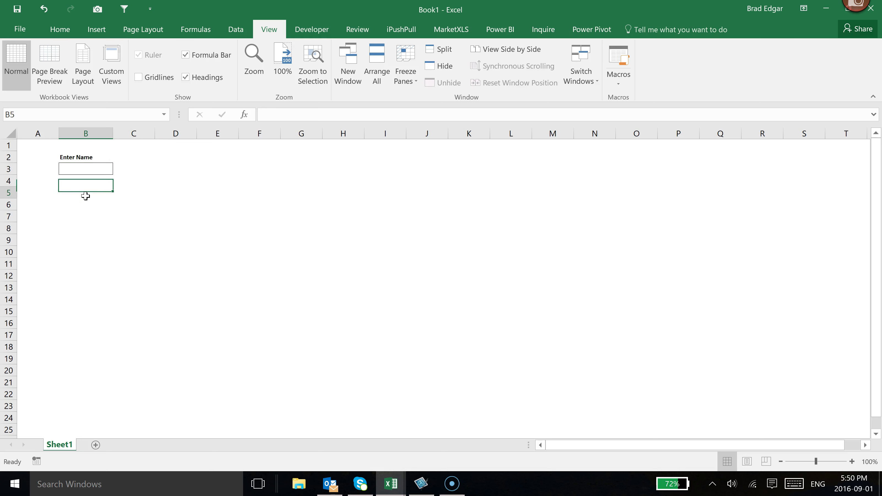
left_click(87, 172)
left_click(61, 31)
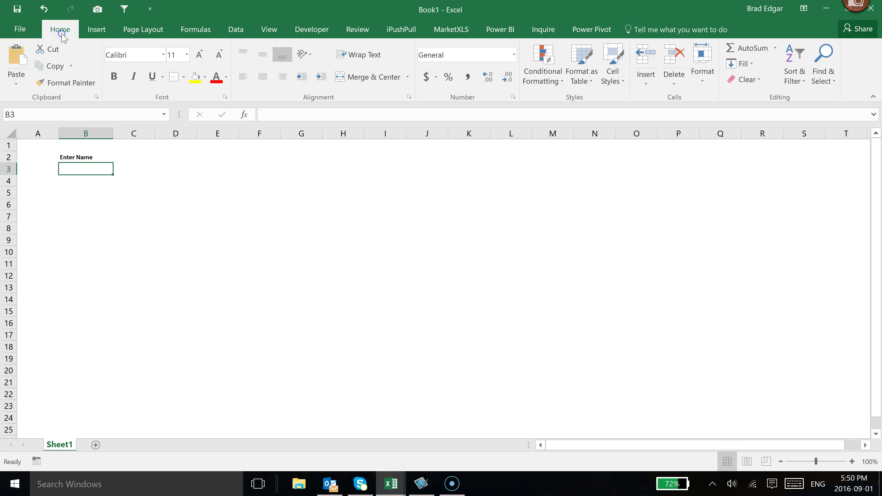
Step: Start a formula-based conditional formatting rule for B3 using =len(B3)=0 and open its format settings
left_click(540, 73)
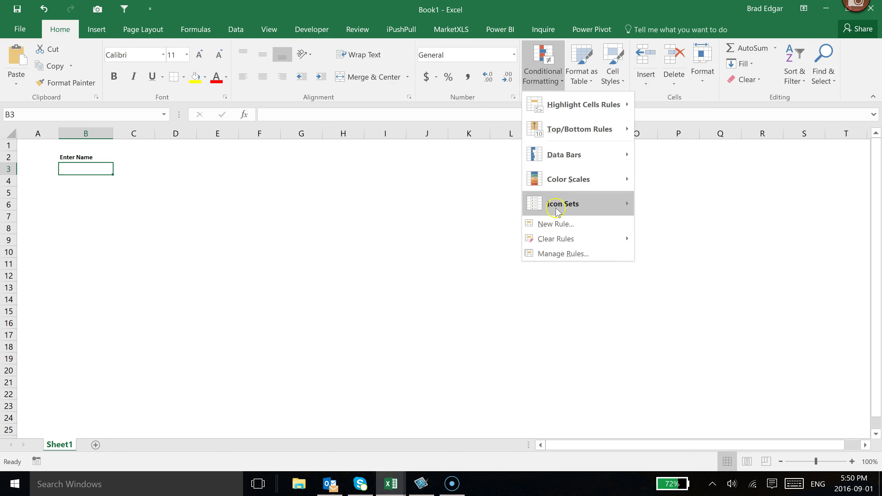
left_click(556, 224)
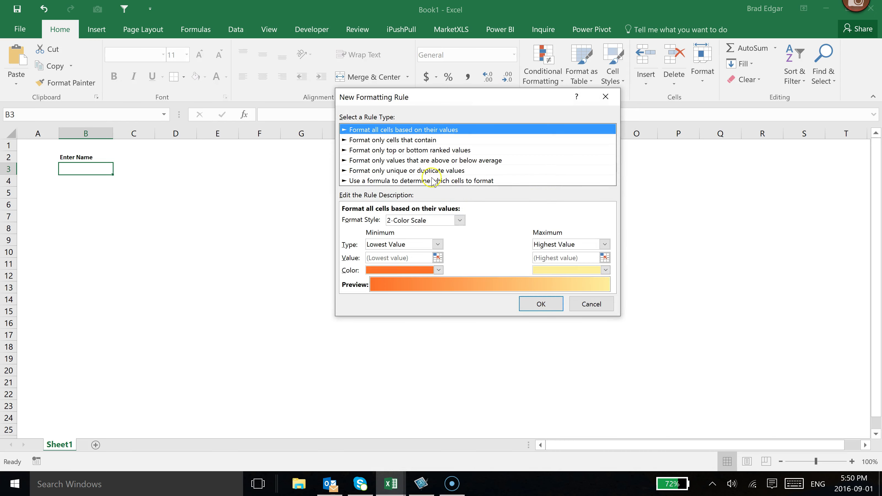
left_click(448, 181)
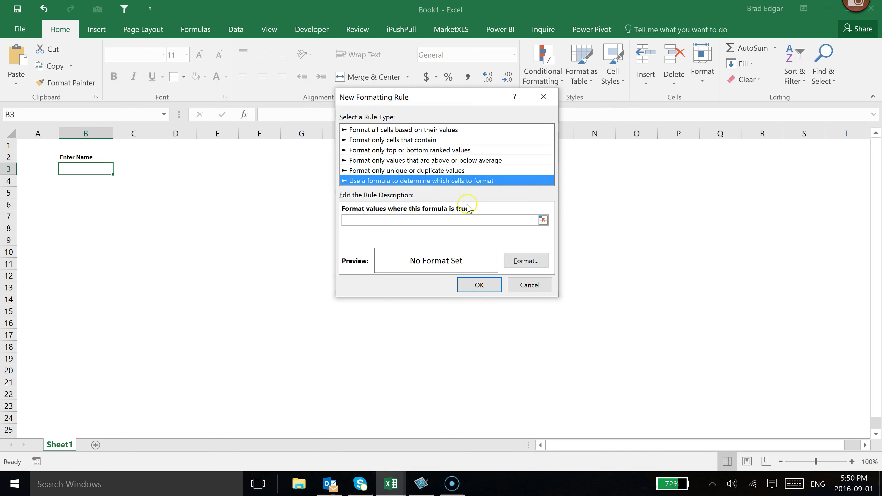
left_click(397, 223)
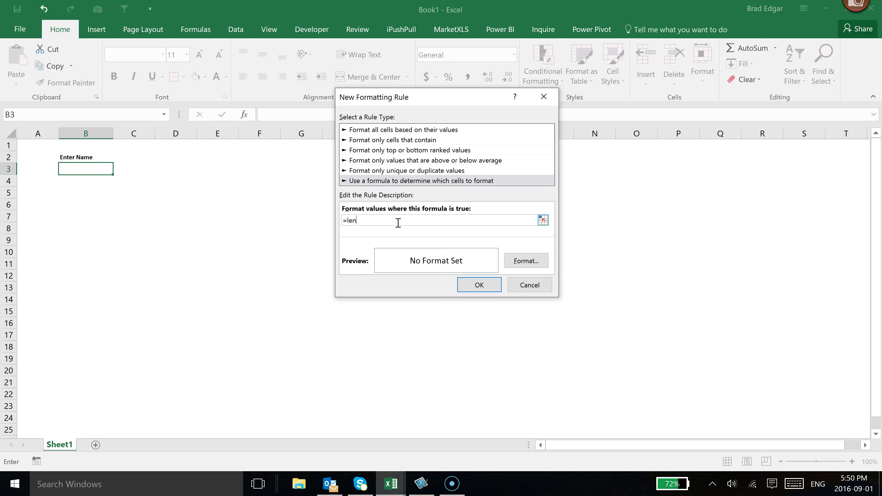
left_click(57, 34)
left_click(94, 169)
left_click(371, 219)
left_click(374, 223)
left_click(532, 263)
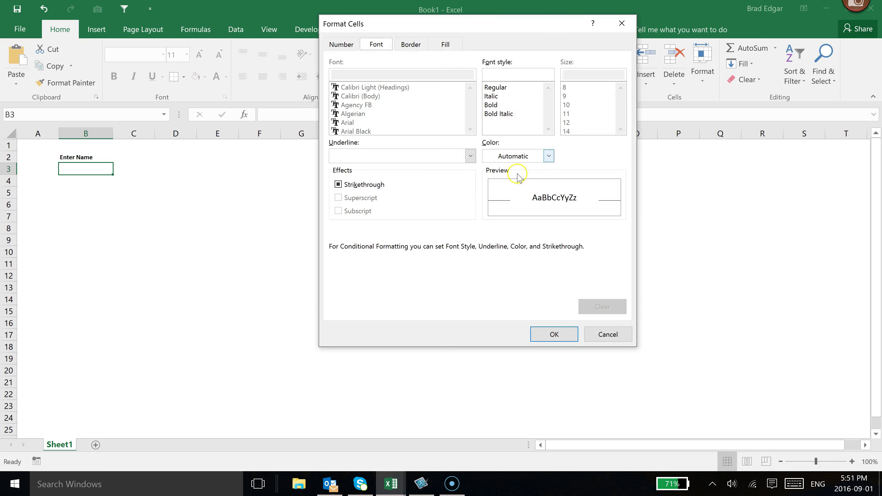
Step: Try a red font colour, reset it to automatic, and outline the cell on all four sides
left_click(544, 156)
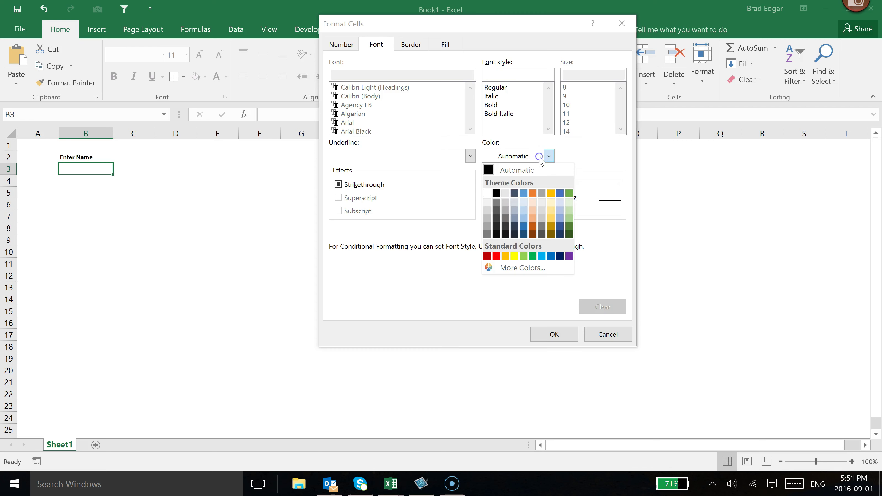
left_click(496, 257)
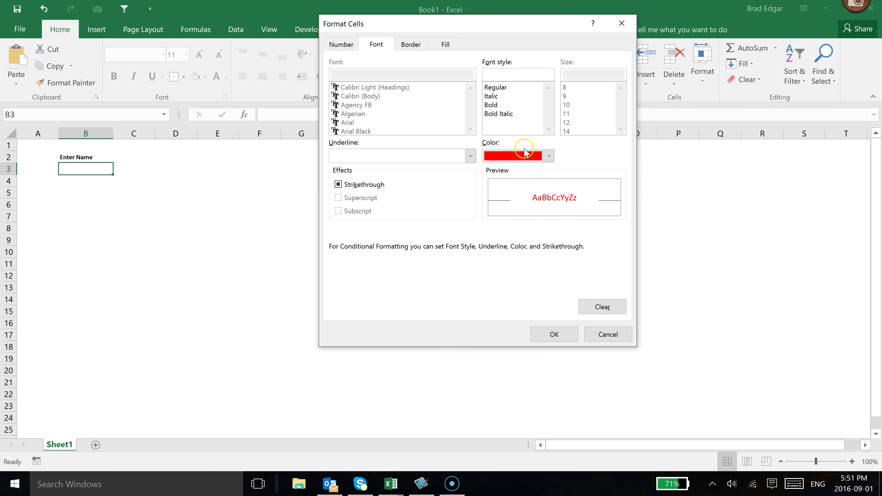
left_click(549, 156)
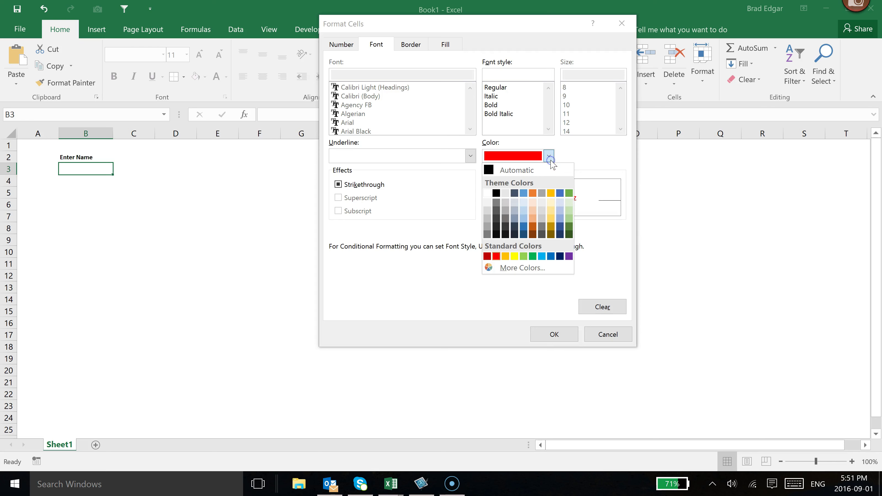
left_click(517, 169)
left_click(410, 43)
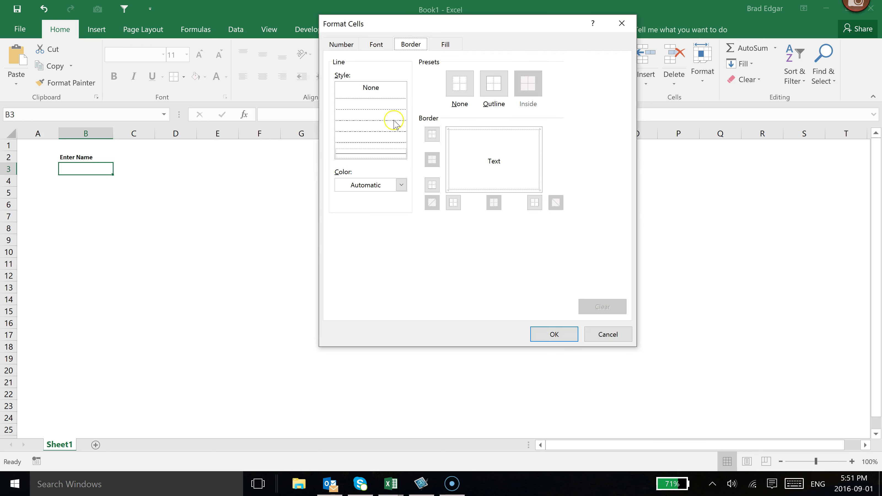
left_click(373, 153)
left_click(447, 150)
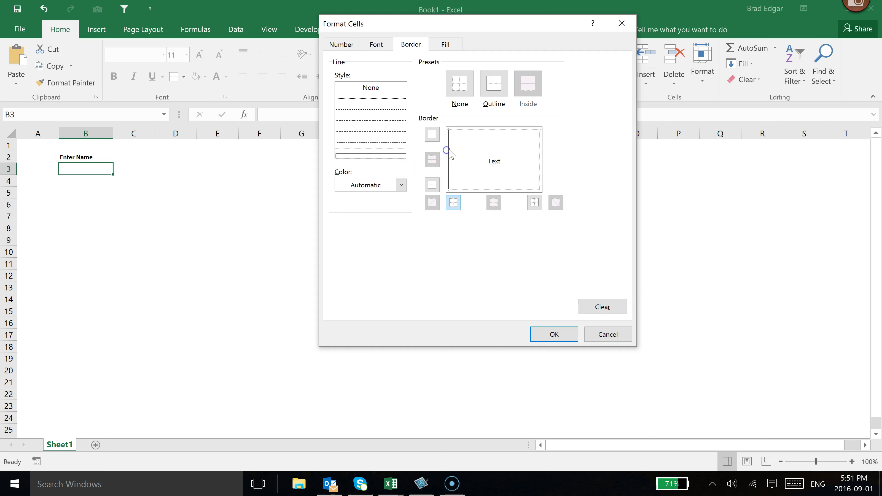
left_click(471, 138)
left_click(540, 153)
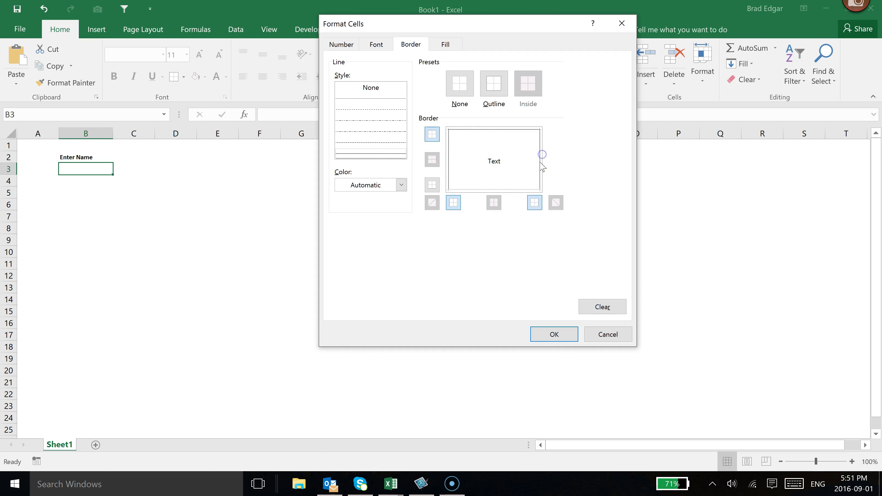
left_click(520, 190)
Step: Redraw the outline with a red dashed line style and confirm the format
left_click(389, 110)
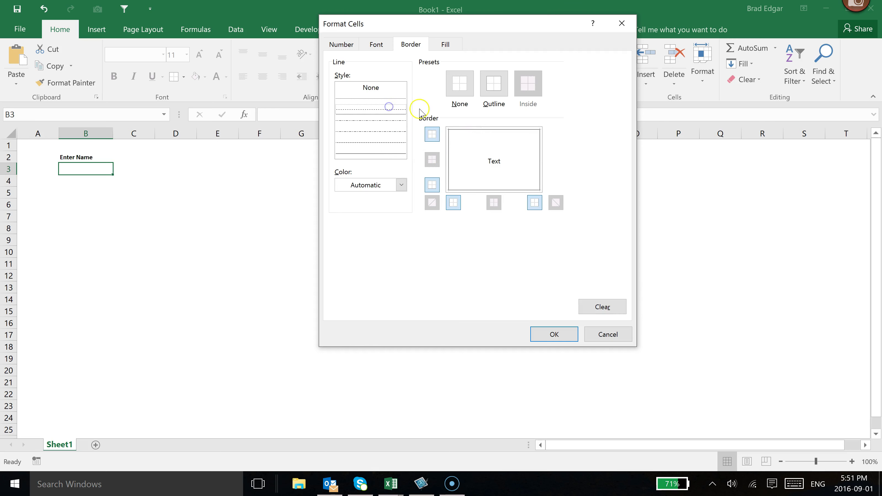
left_click(447, 146)
left_click(471, 130)
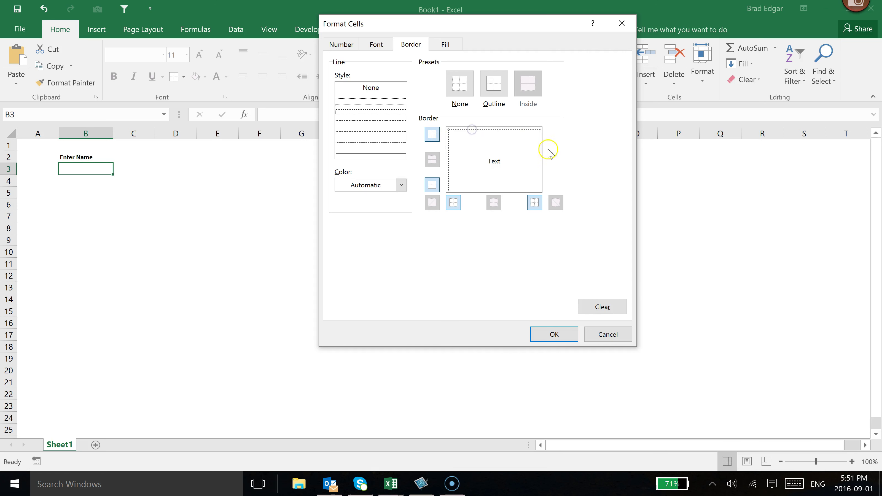
left_click(540, 157)
left_click(512, 190)
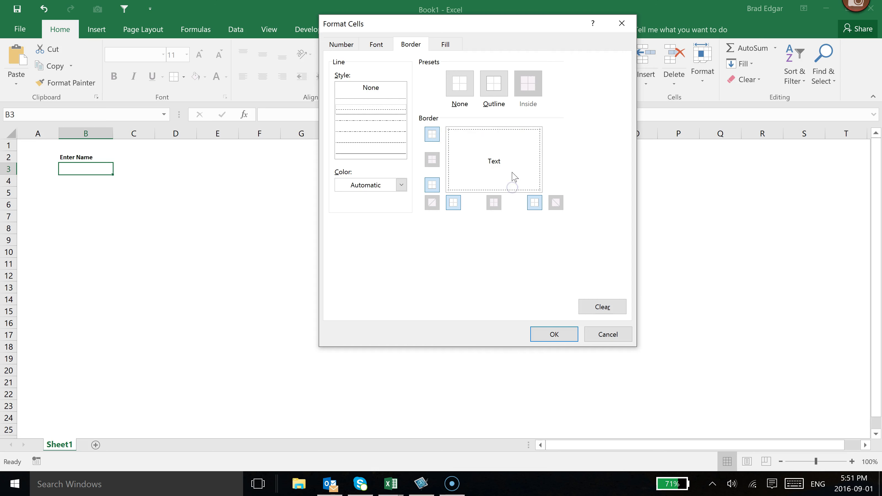
left_click(401, 185)
left_click(349, 285)
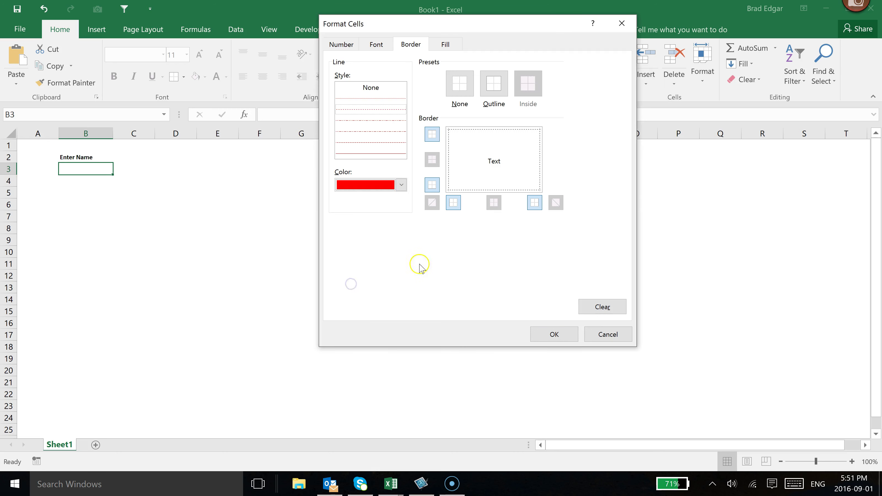
left_click(566, 337)
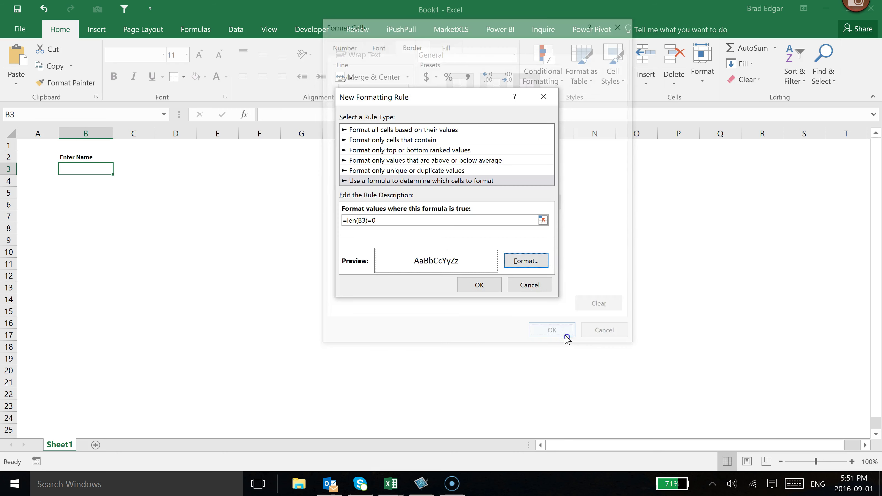
Step: Save the =len(B3)=0 rule and check B3's border by selecting other cells
left_click(483, 285)
left_click(280, 244)
left_click(134, 205)
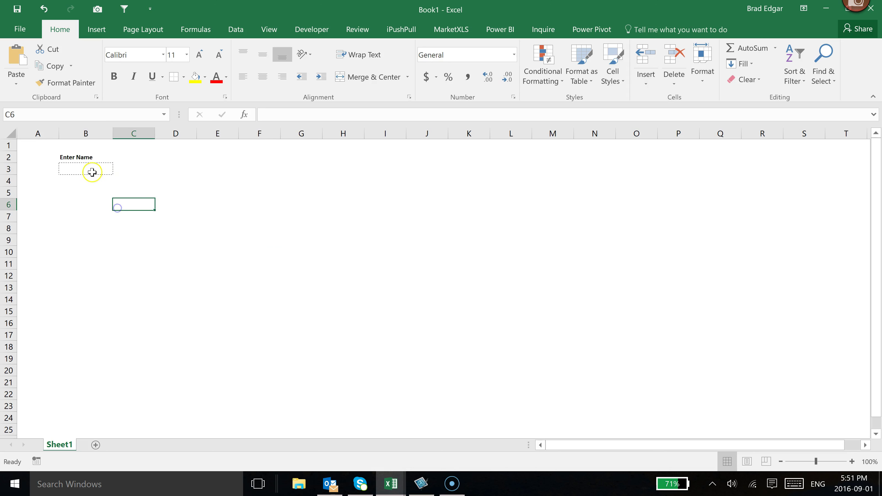
left_click(91, 171)
left_click(108, 204)
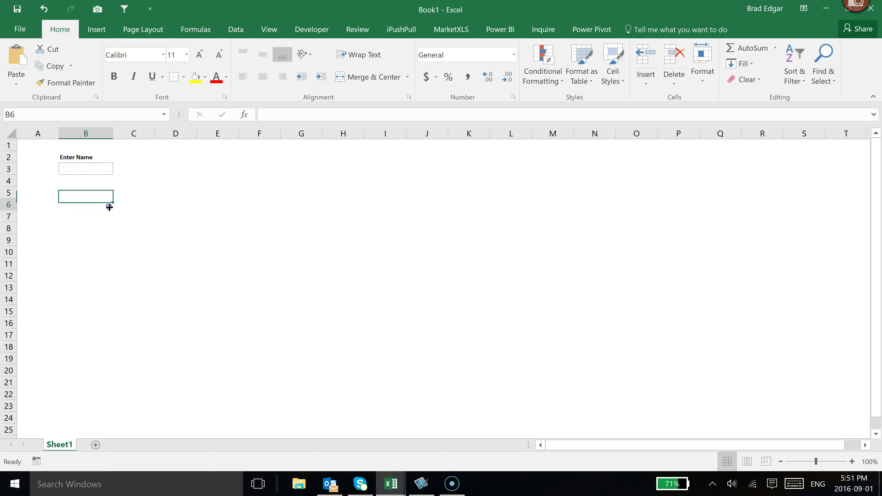
left_click(99, 173)
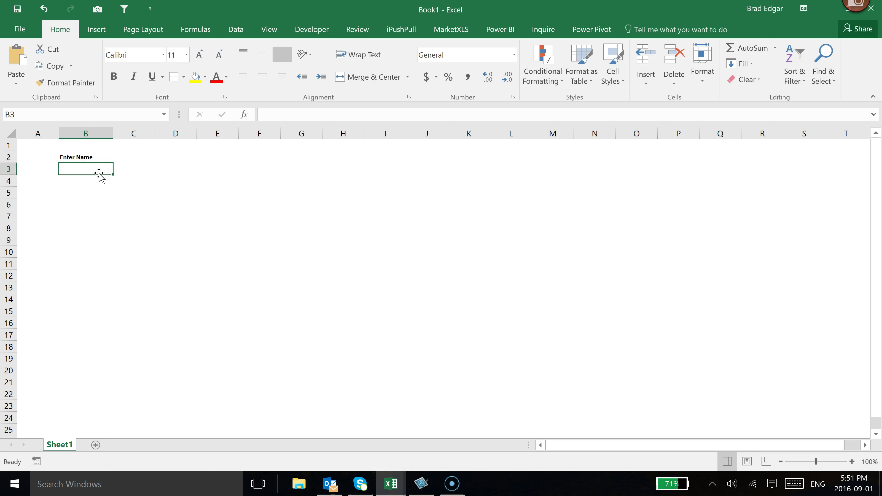
Step: Reopen the LEN rule for B3 for editing from the rules manager
left_click(544, 75)
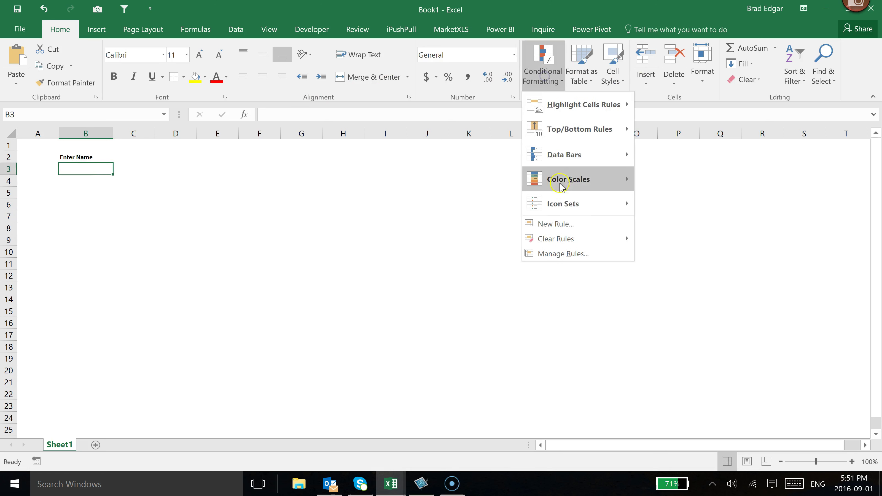
left_click(560, 254)
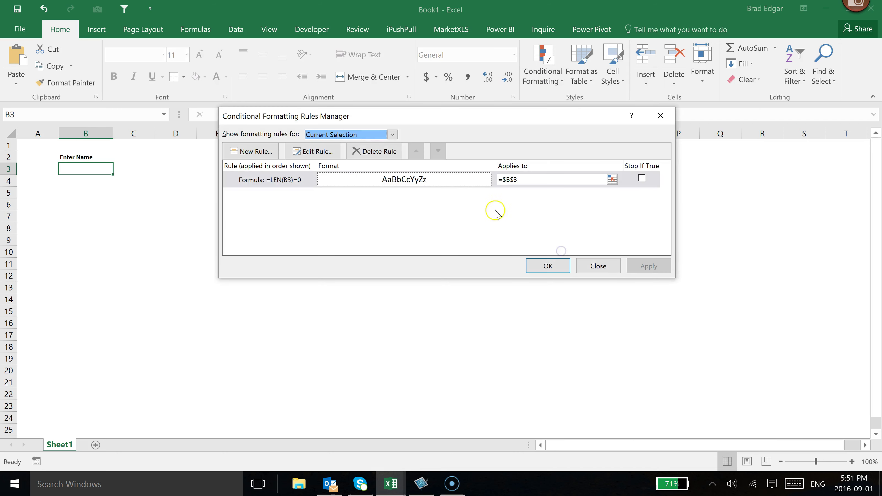
left_click(312, 151)
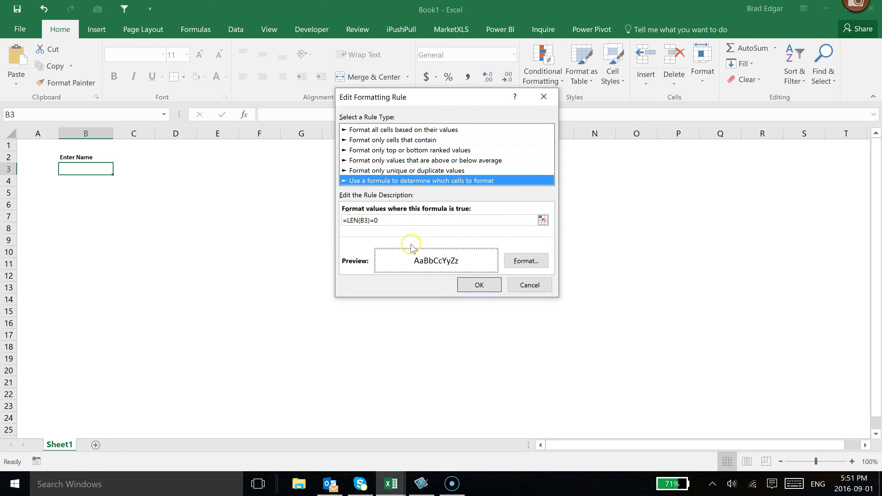
Step: Set the rule's border to red on the left, top, right and bottom edges
left_click(523, 260)
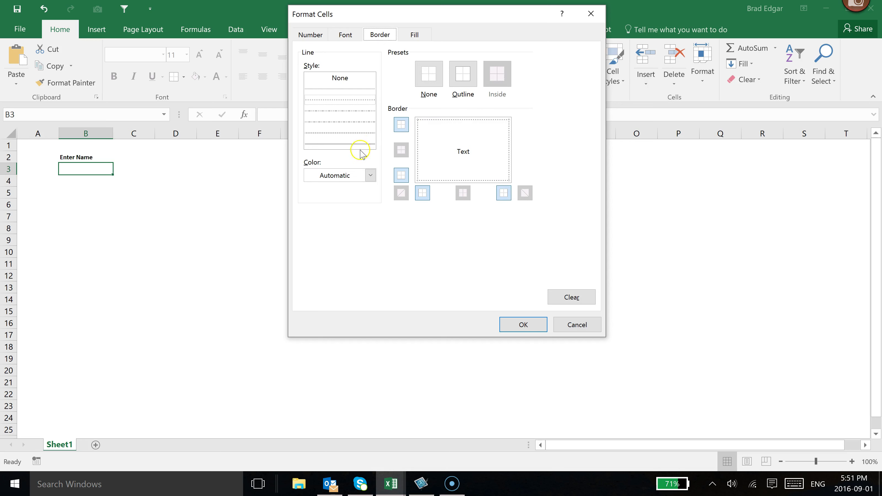
left_click(369, 175)
left_click(319, 274)
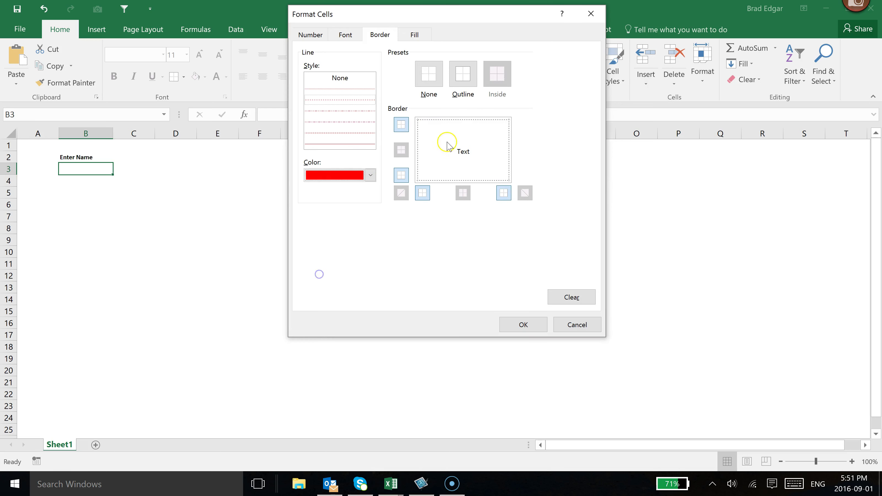
left_click(418, 146)
left_click(447, 123)
left_click(509, 148)
left_click(482, 180)
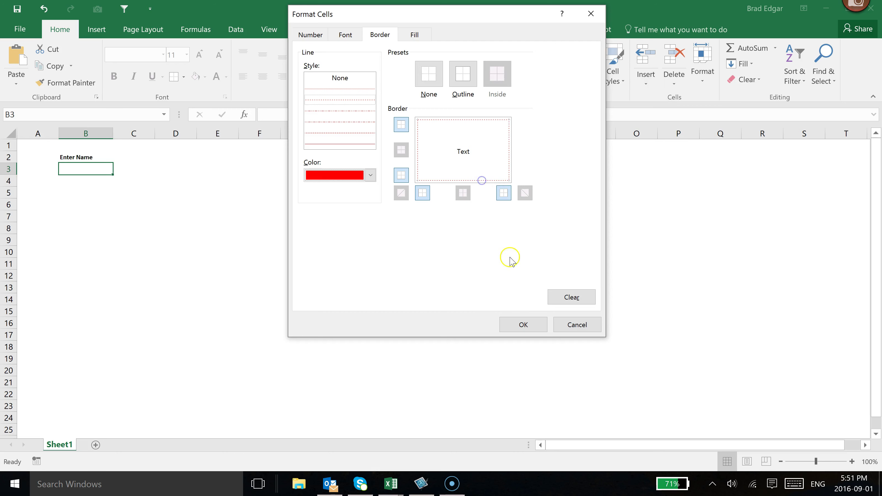
left_click(512, 324)
Step: Save and apply the edited rule, then check B3's red dashed outline
left_click(486, 286)
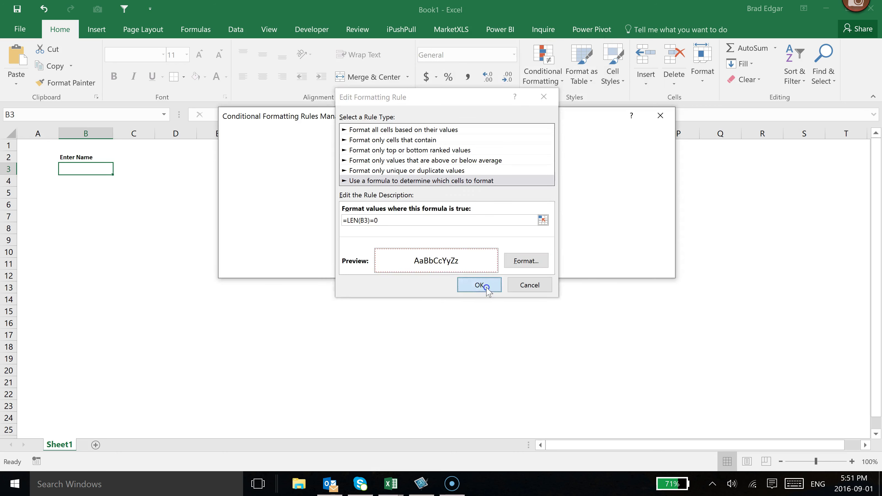
left_click(647, 268)
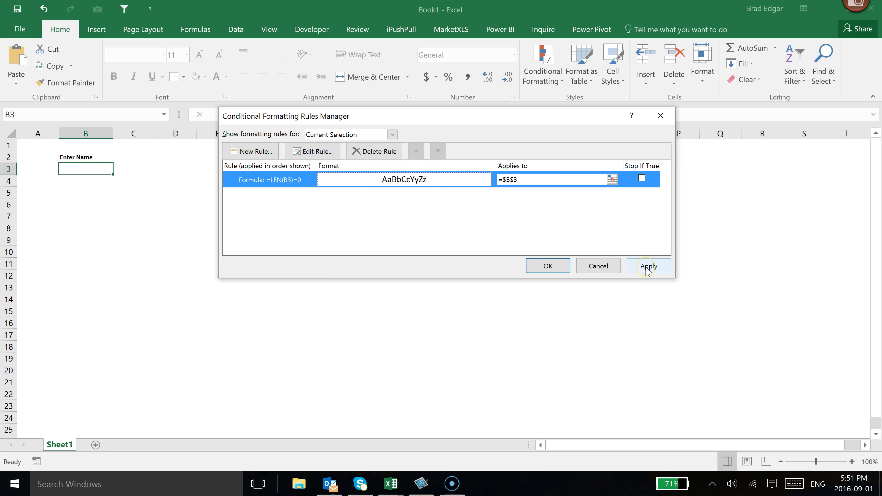
left_click(537, 266)
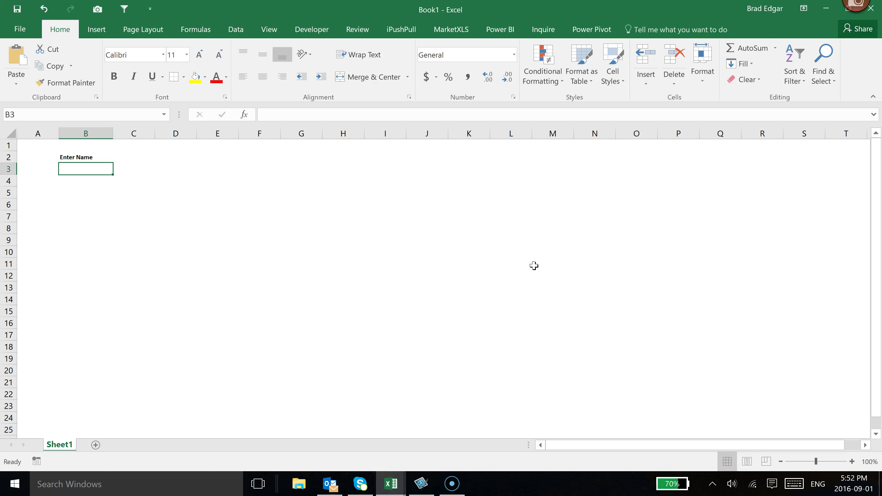
left_click(249, 218)
left_click(173, 217)
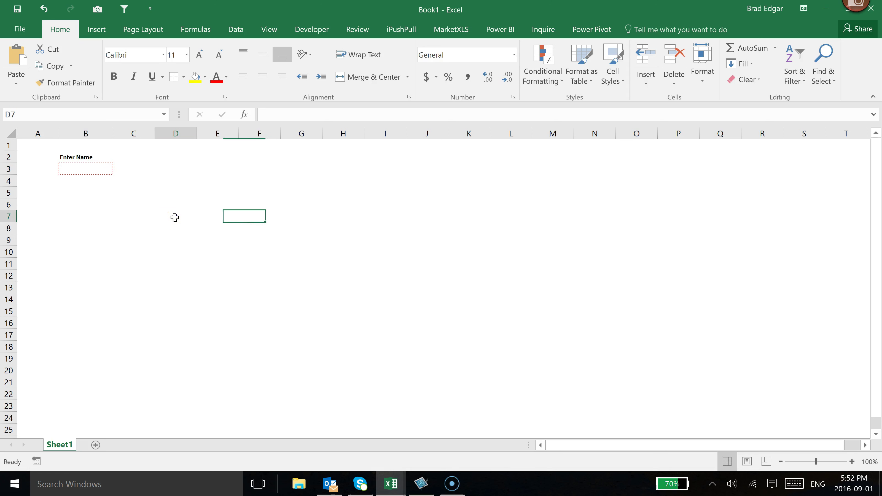
left_click(105, 173)
left_click(114, 194)
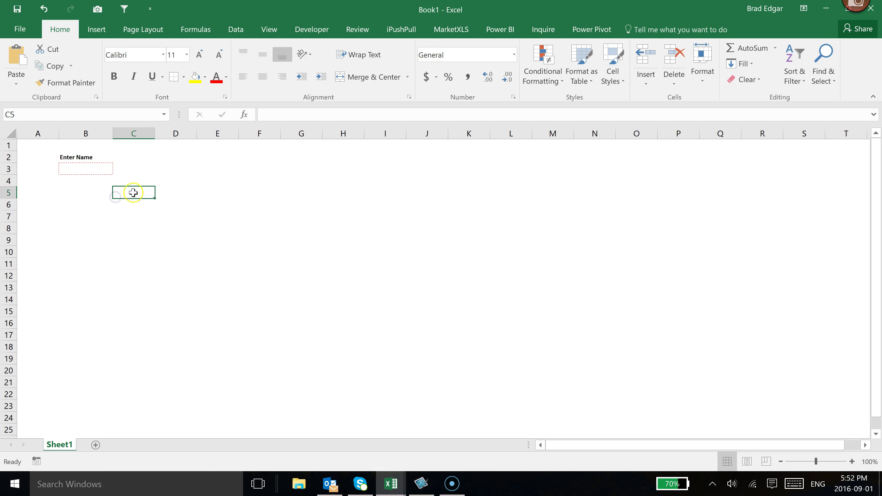
left_click(135, 177)
left_click(86, 168)
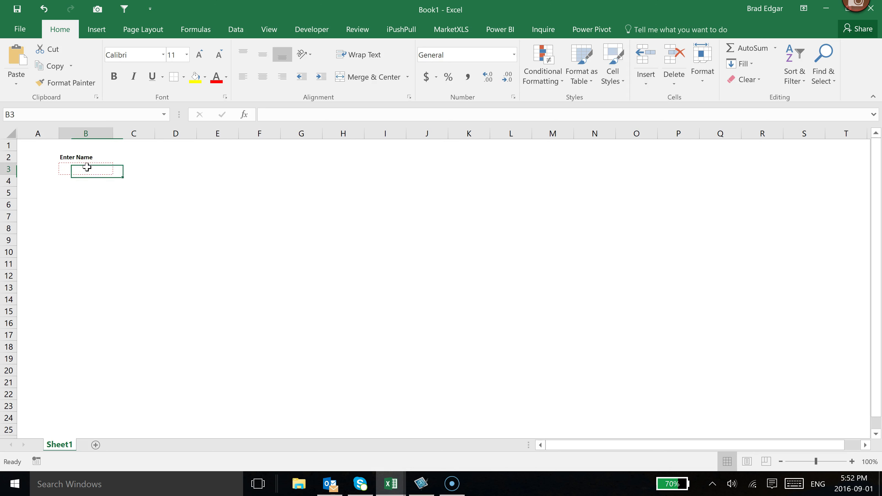
Step: Start a second formula rule for B3 based on =len(B3) with a relative reference
left_click(551, 83)
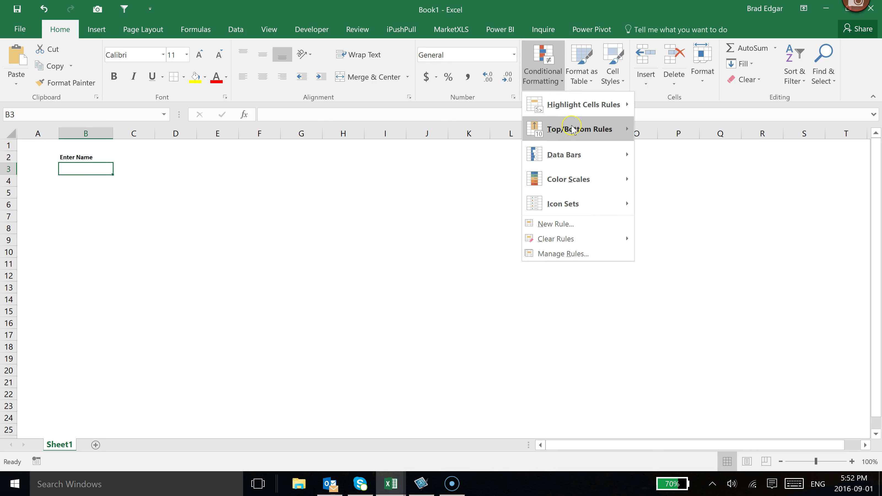
mouse_move(572, 129)
left_click(560, 224)
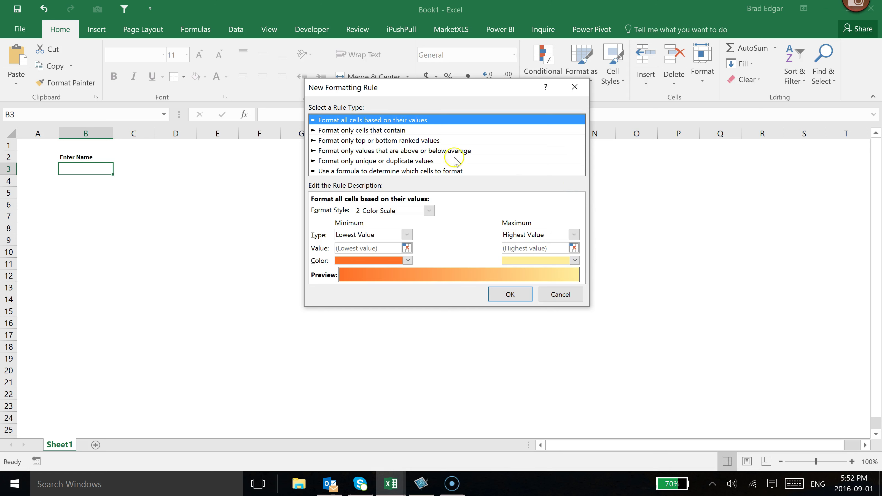
left_click(428, 171)
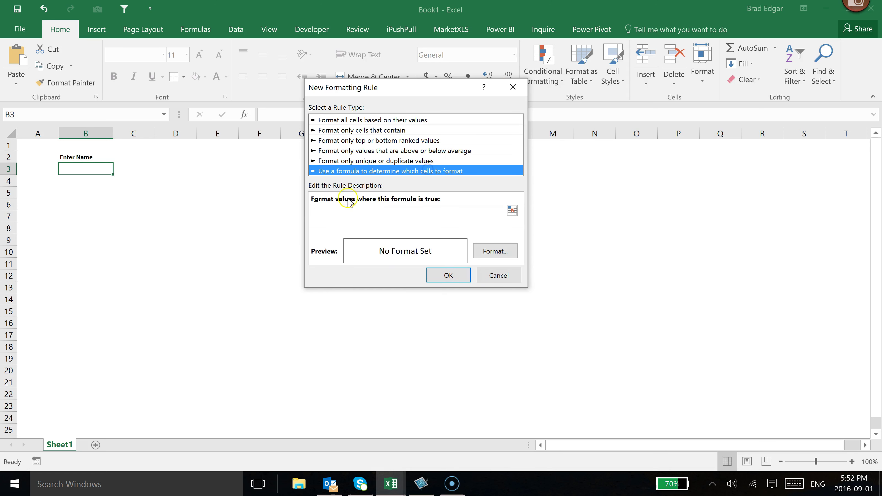
left_click(342, 211)
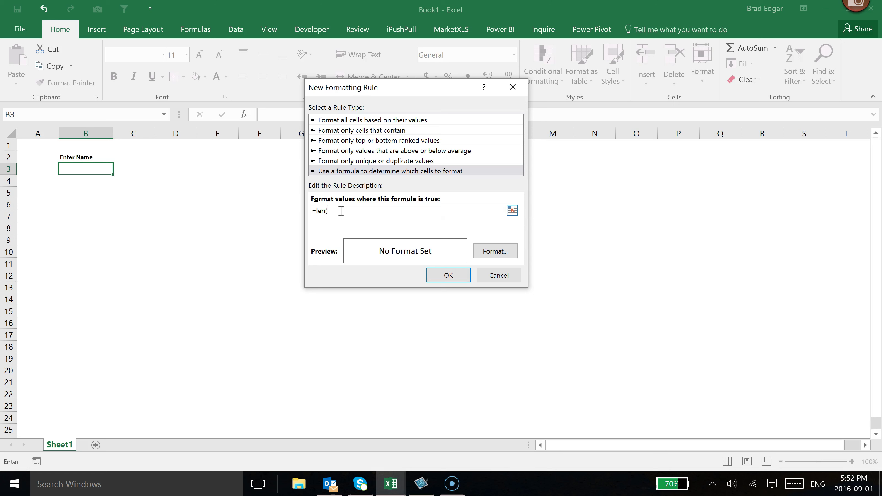
type("=len(")
left_click(108, 169)
key("F4")
key("F4")
key("F4")
Step: Give the filled-cell rule a green border on all four sides and save it
left_click(493, 251)
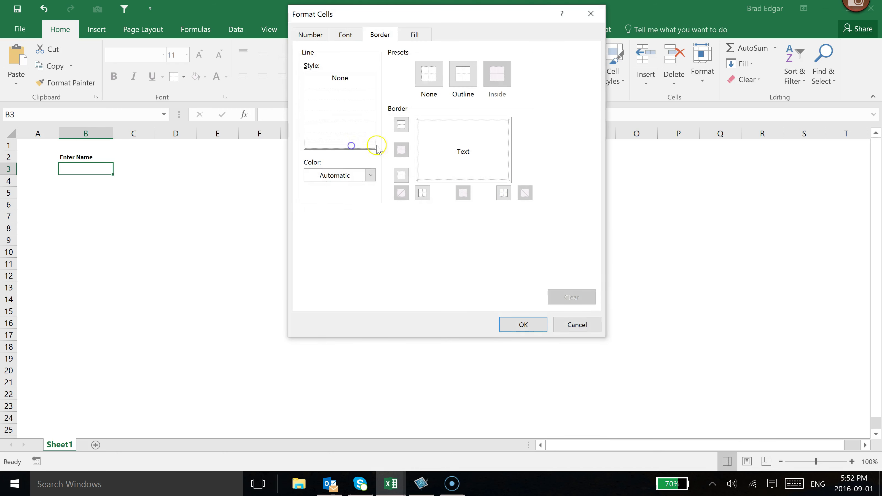
left_click(356, 175)
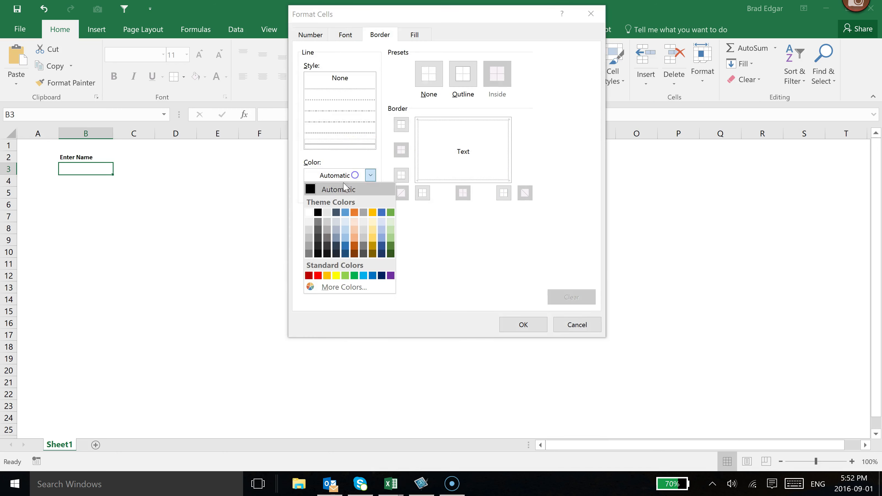
left_click(354, 276)
left_click(420, 144)
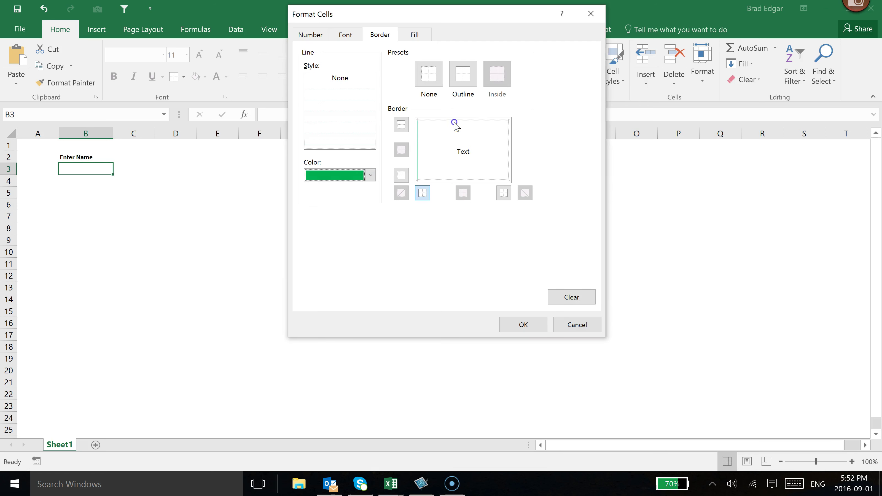
left_click(454, 119)
left_click(508, 146)
left_click(489, 180)
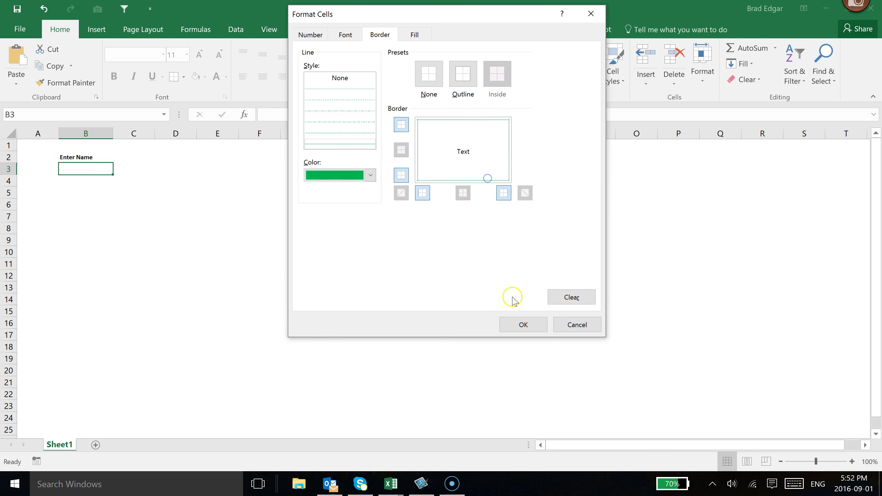
left_click(523, 325)
left_click(449, 275)
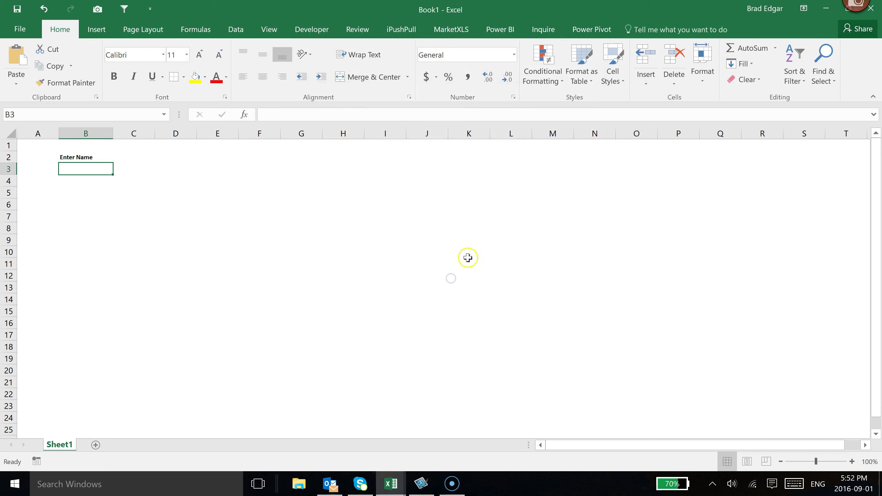
Step: Enter a sample first name in B3 and confirm its green outline
left_click(253, 229)
left_click(127, 240)
left_click(89, 165)
type("Brad")
key("Tab")
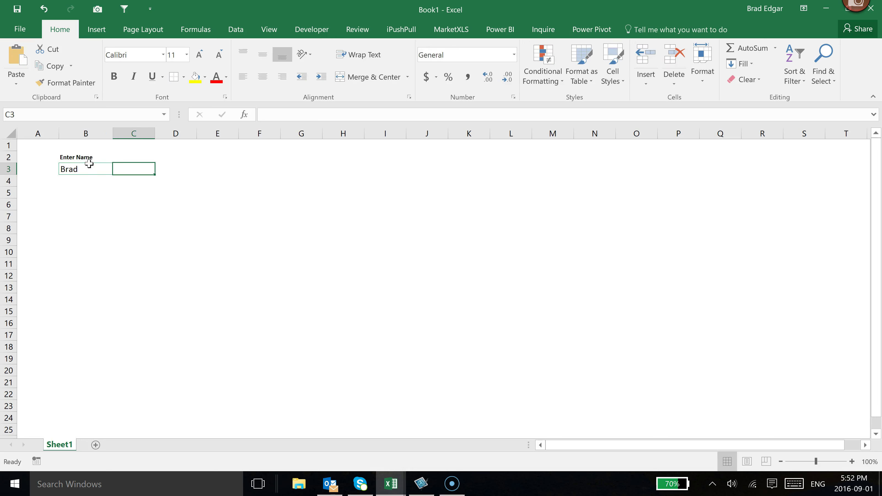
key("Return")
key("Return")
key("Return")
key("Return")
key("Return")
left_click(89, 169)
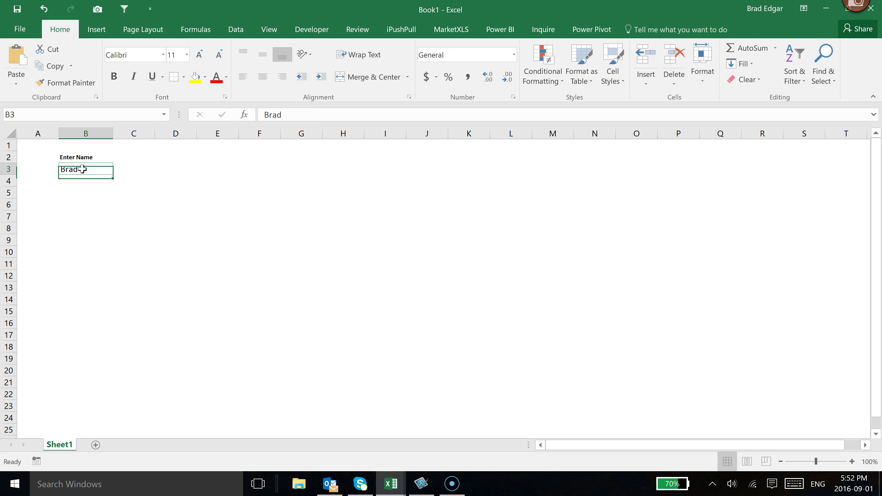
left_click(189, 169)
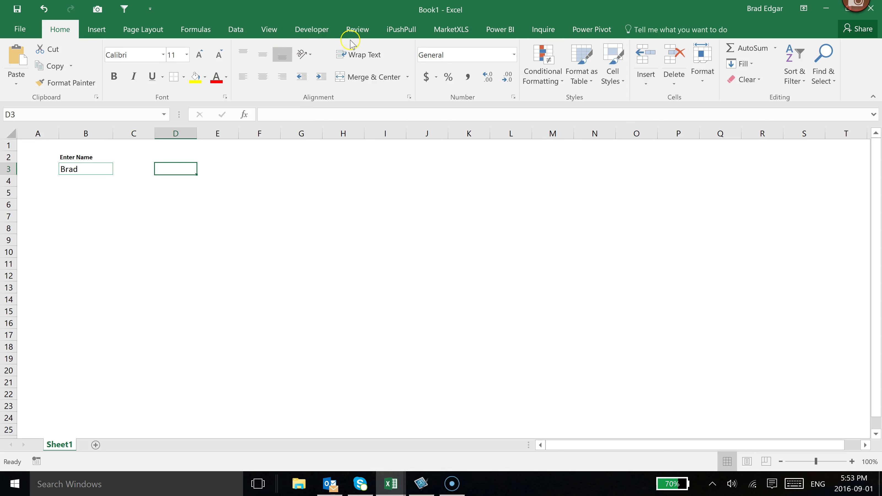
Step: Insert the Wingdings boxed cross (253) and checked box (254) symbols into D3
left_click(96, 31)
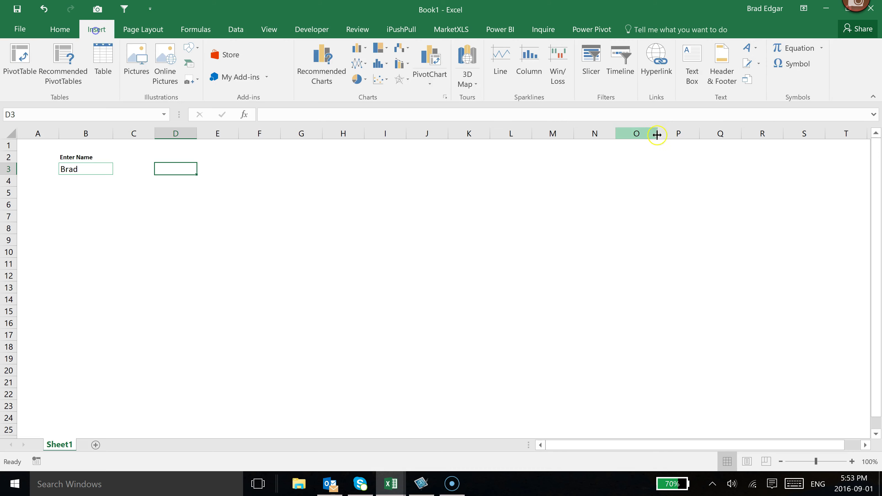
left_click(806, 68)
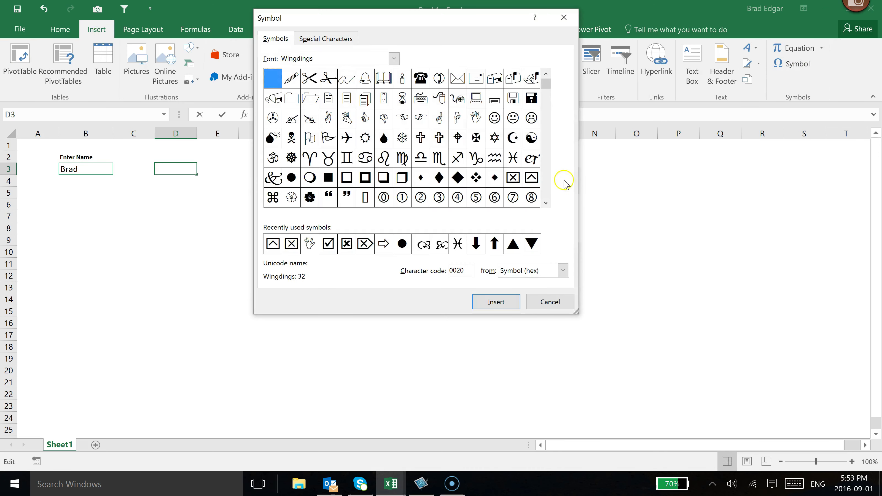
left_click(546, 203)
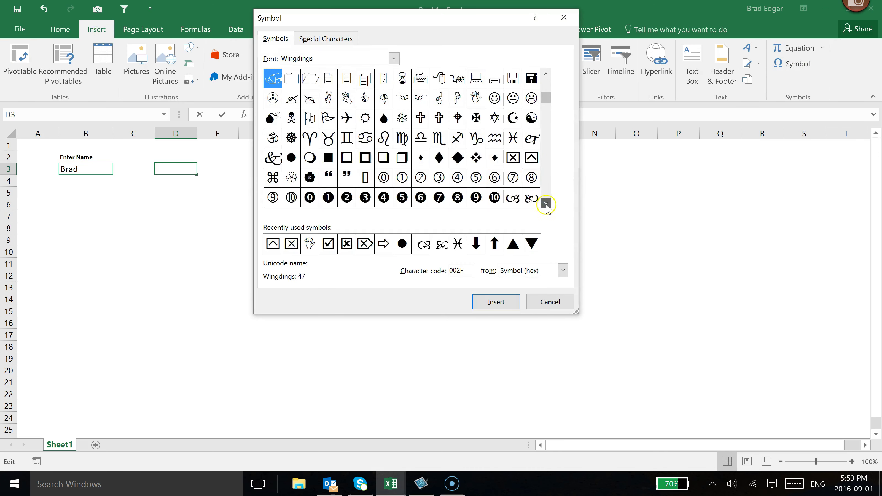
left_click(546, 203)
left_click(546, 203)
left_click(546, 203)
left_click(546, 204)
left_click(546, 204)
left_click(546, 203)
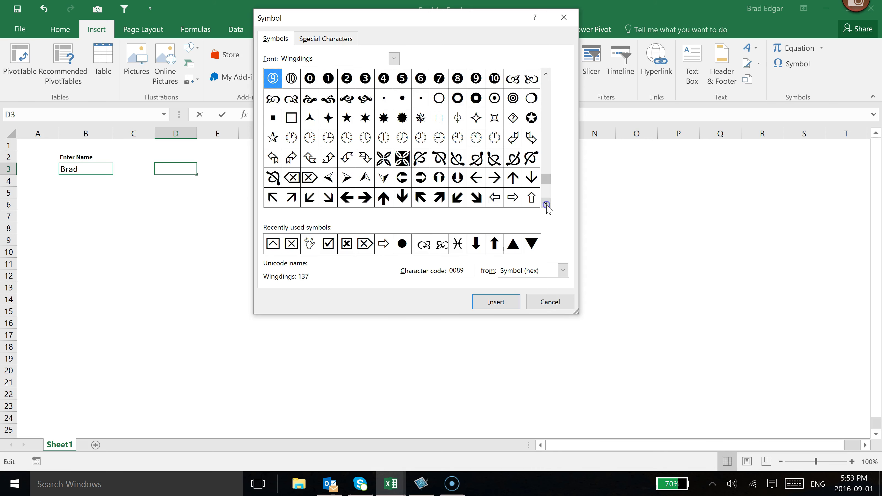
left_click(546, 203)
left_click(478, 202)
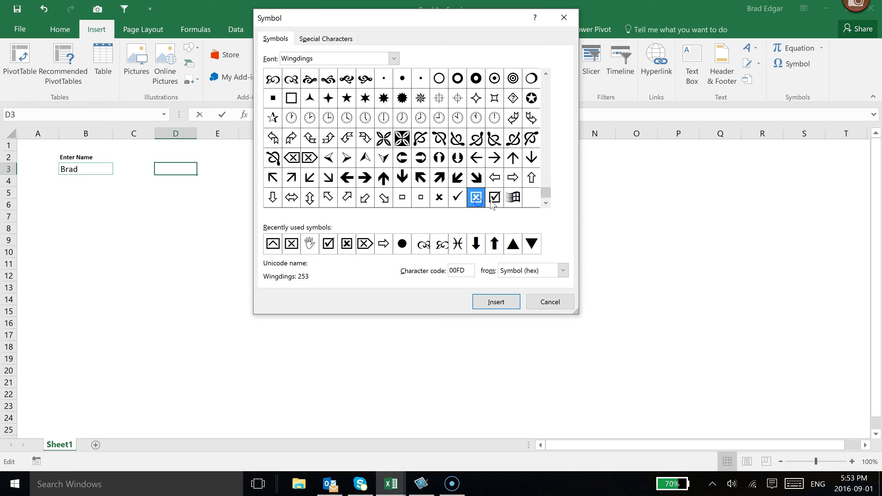
left_click(497, 302)
left_click(494, 197)
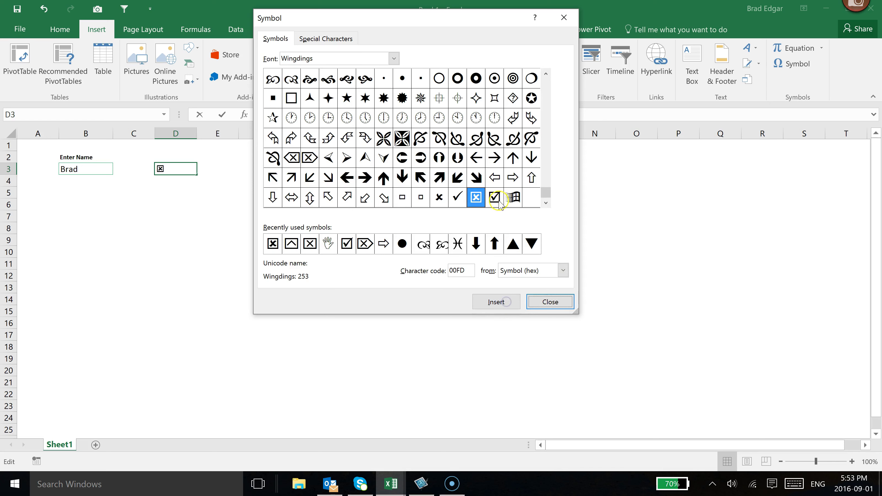
left_click(497, 302)
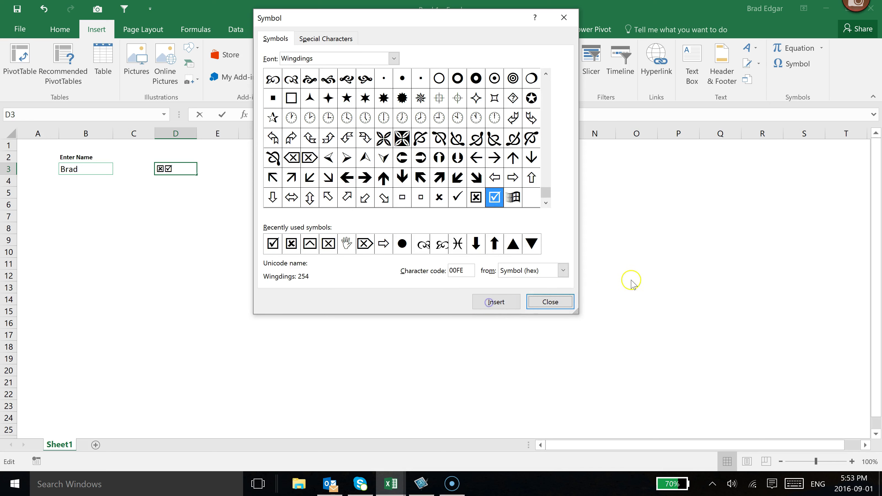
left_click(537, 301)
Step: Select both symbol characters ýþ from D3's contents in the formula bar
left_click(384, 203)
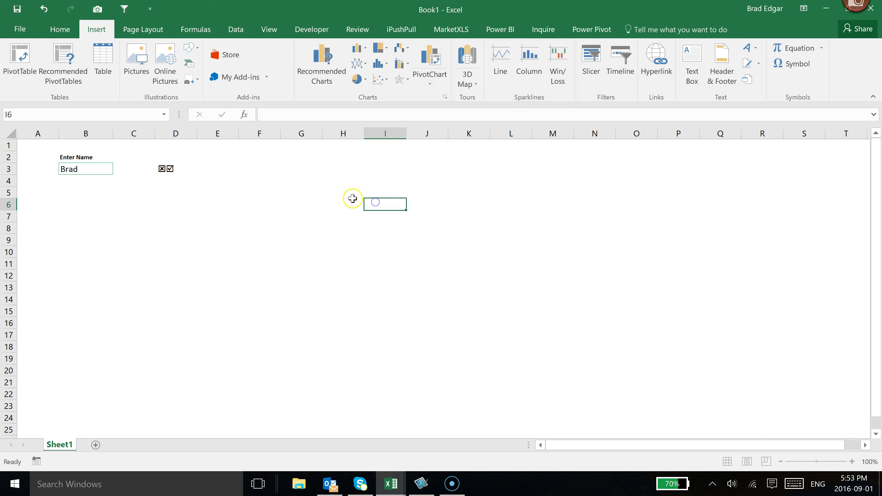
left_click(159, 177)
left_click(184, 168)
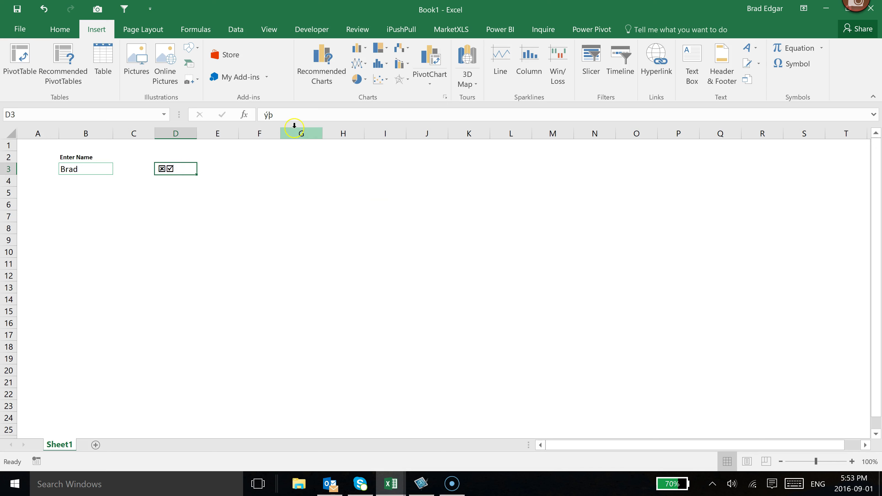
double_click(279, 115)
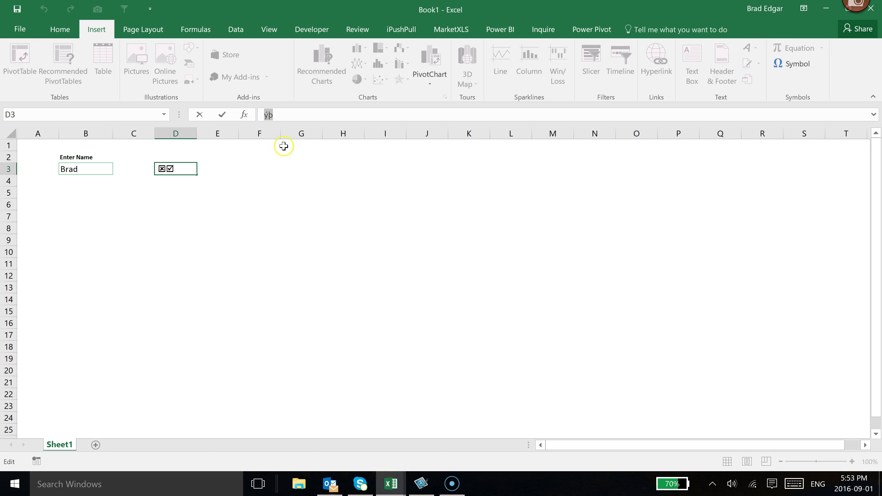
left_click_drag(281, 115, 259, 114)
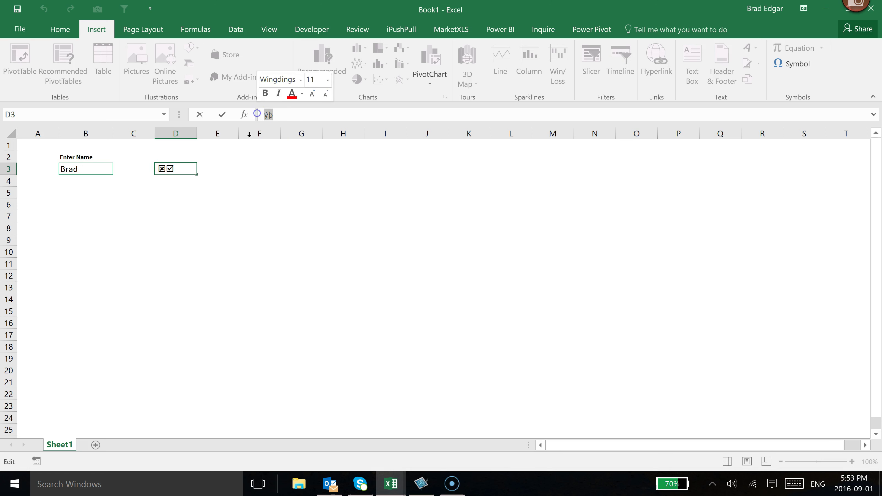
Step: Begin the C3 formula =IF(LEN(B3)=0 with the ý and þ results
left_click(136, 168)
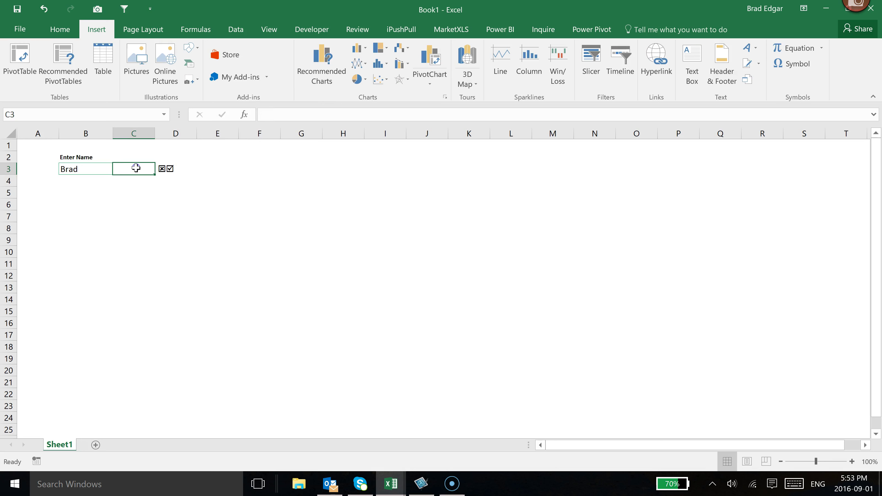
type("=if")
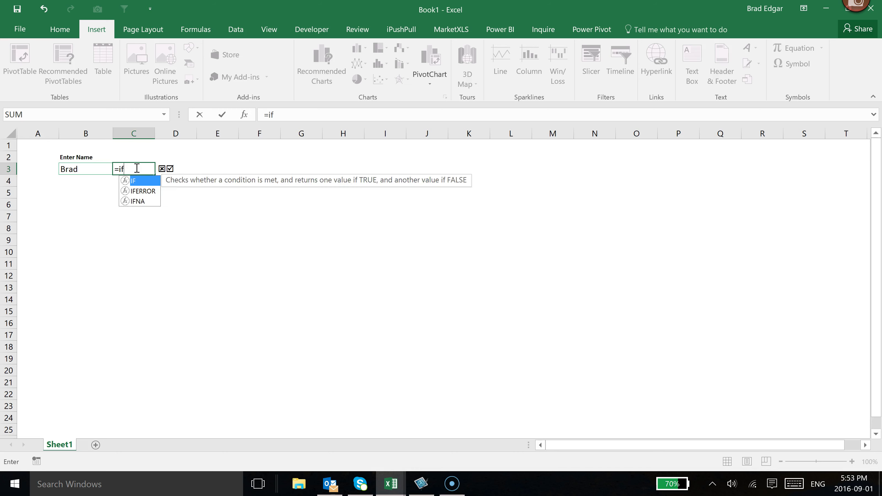
type("(len")
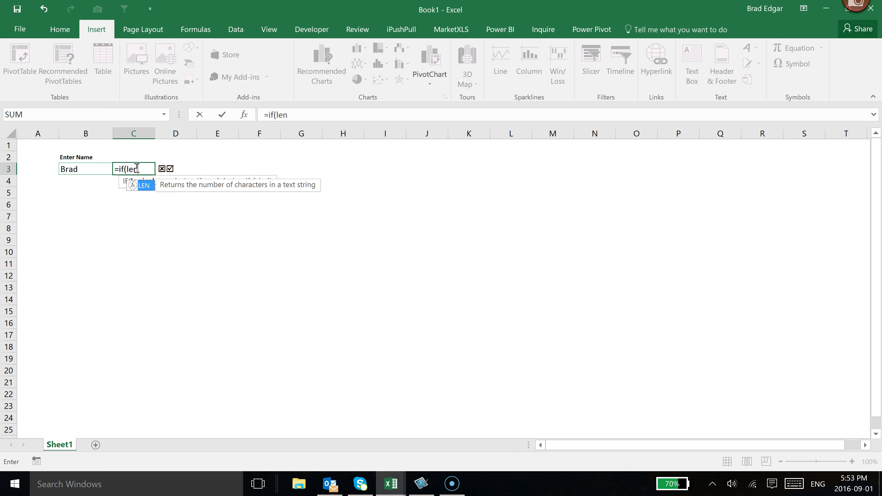
type("(")
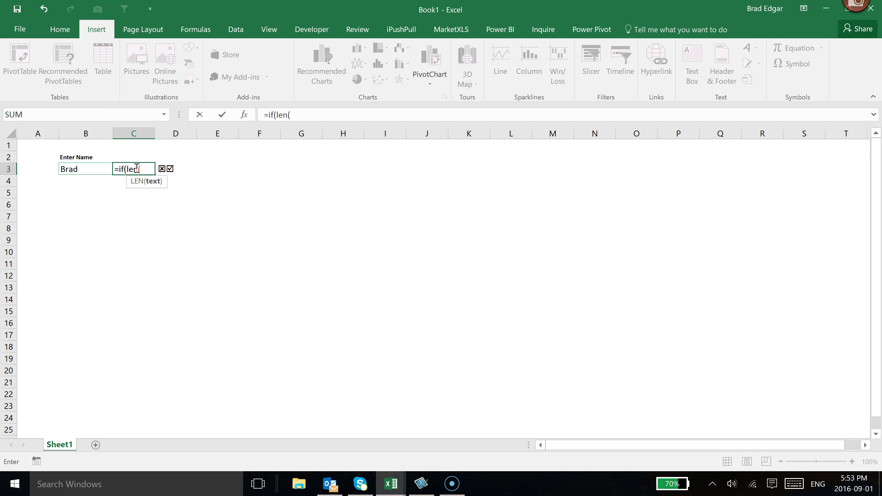
left_click(70, 169)
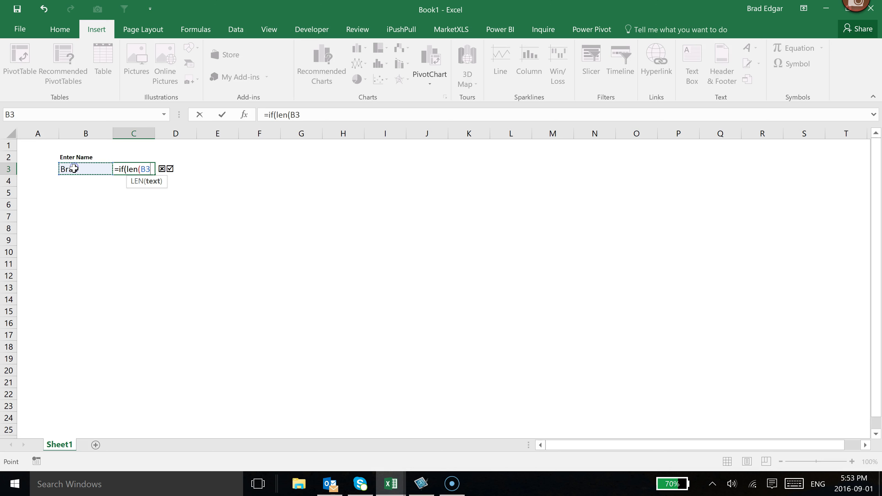
type(")")
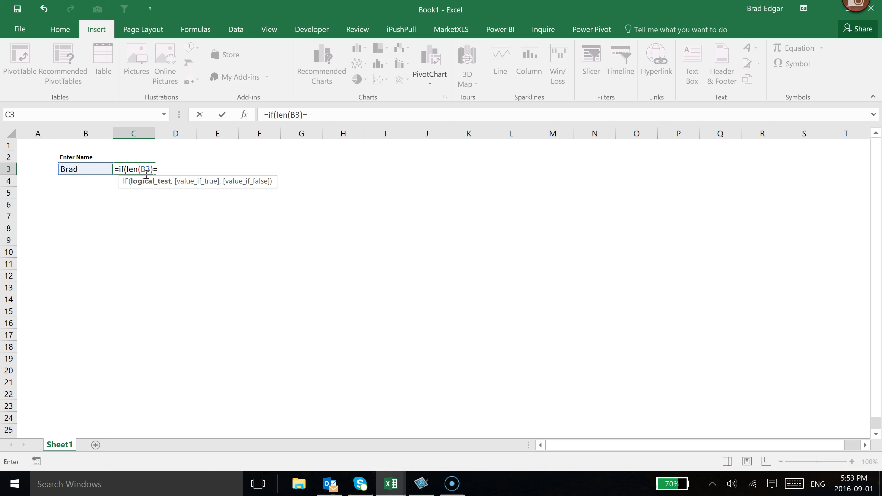
type("=0,")
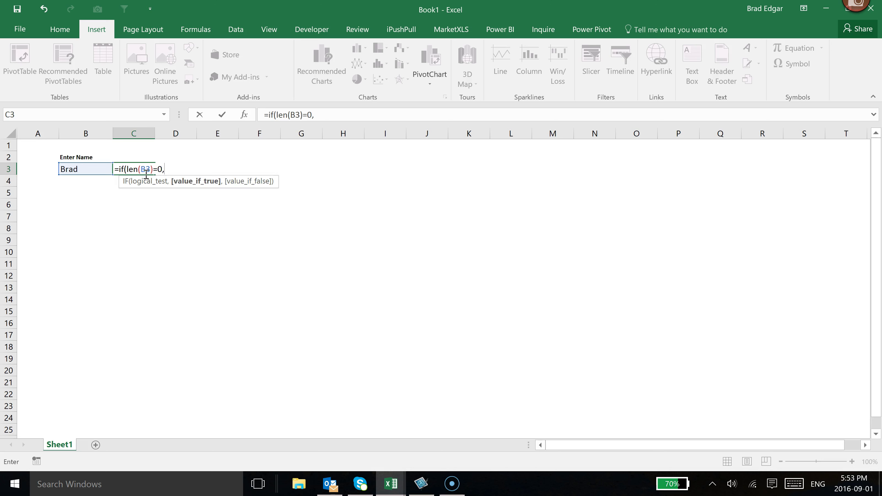
type("ýþ")
Step: Fix the commas and parentheses to complete =IF(LEN(B3)=0,"ý","þ") in C3
left_click(166, 167)
type(",\"þ")
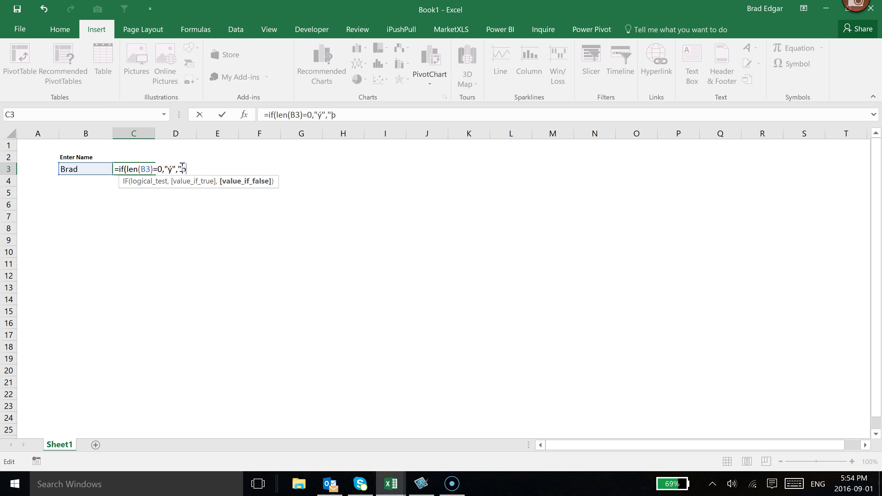
left_click(153, 173)
type(")")
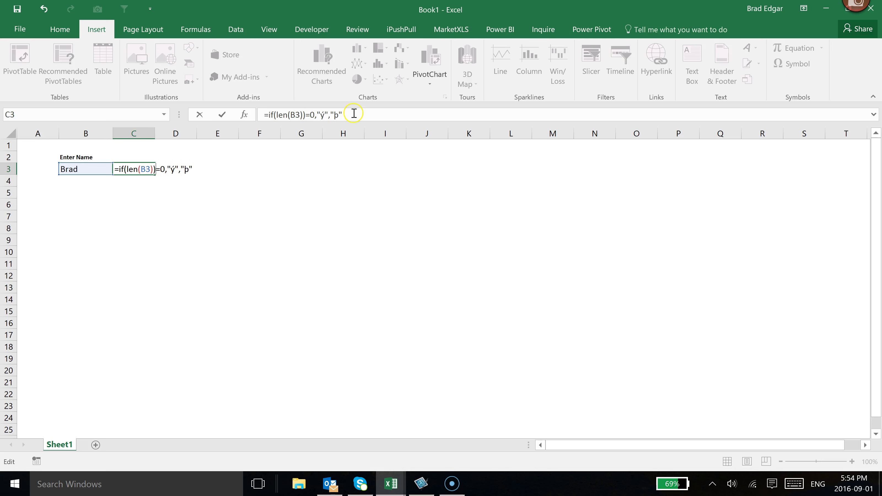
left_click(304, 115)
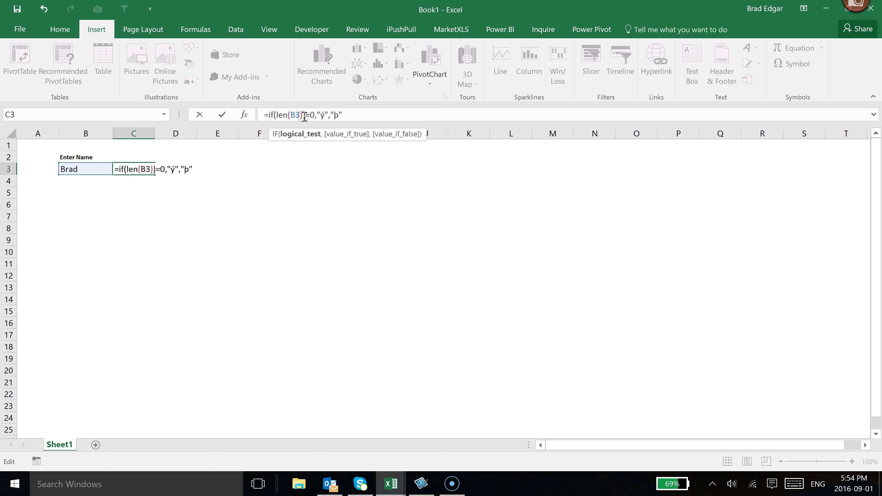
key("BackSpace")
left_click(352, 114)
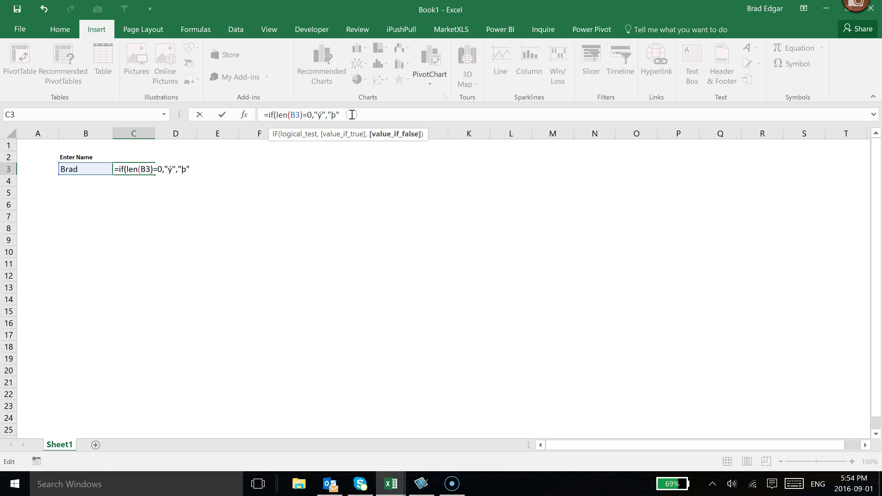
type(")")
key("Return")
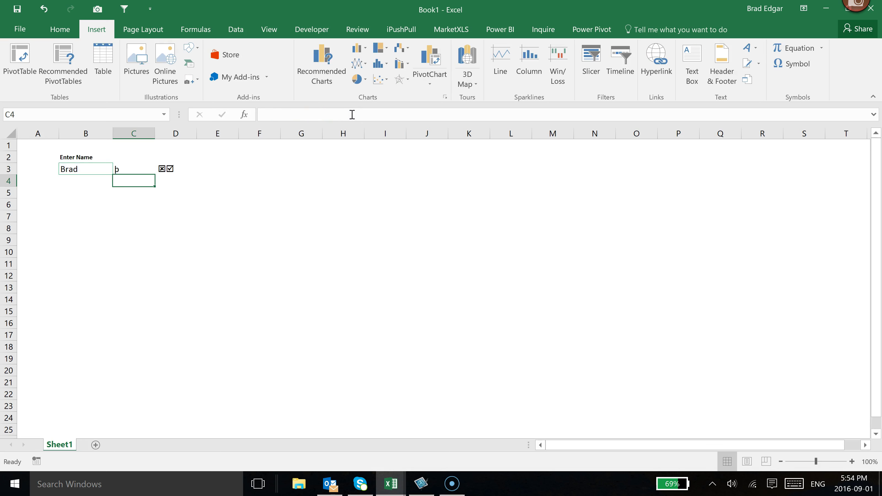
left_click(200, 231)
Step: Inspect C3's formula and D3's symbol font, briefly applying Arial Unicode MS to C3
left_click(132, 171)
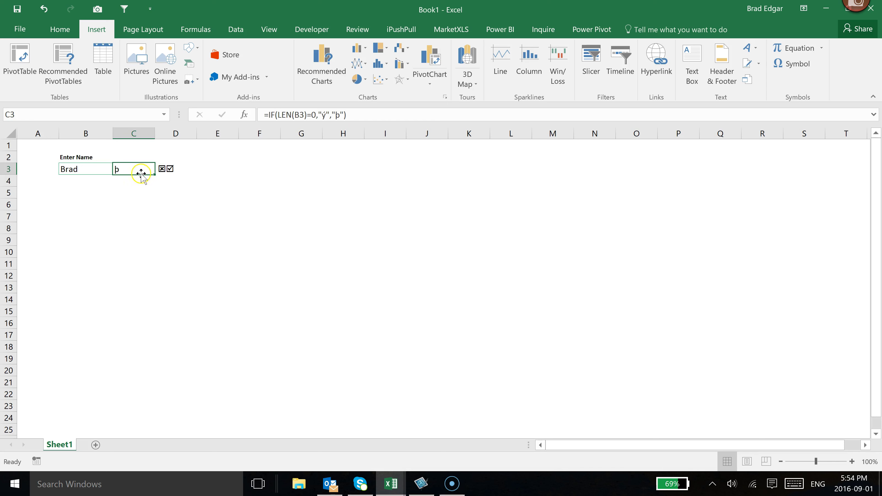
left_click(55, 31)
left_click(168, 171)
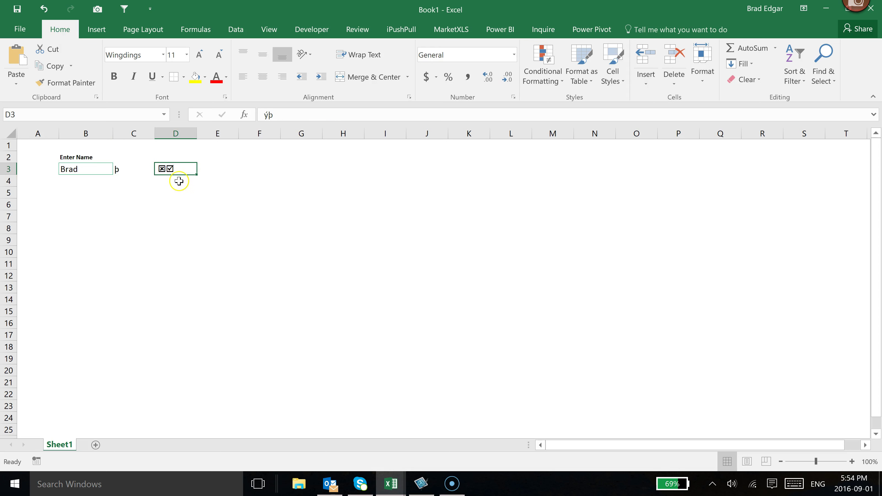
left_click(135, 172)
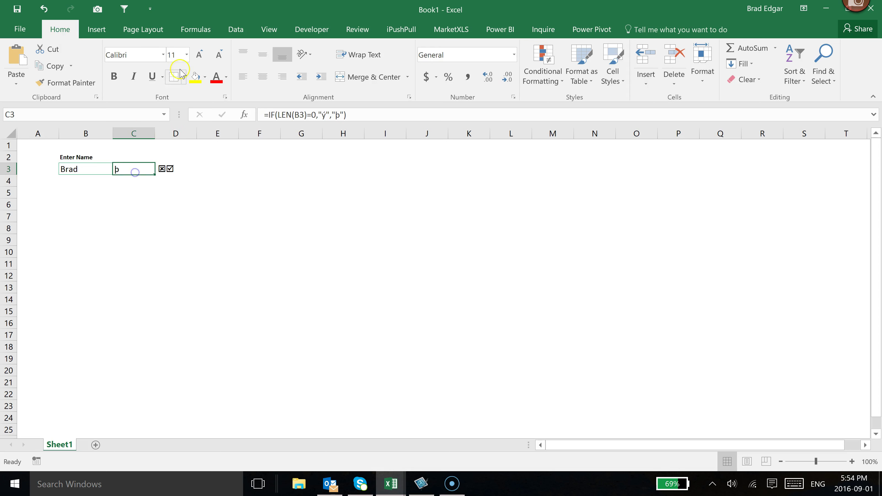
left_click(163, 54)
left_click(178, 202)
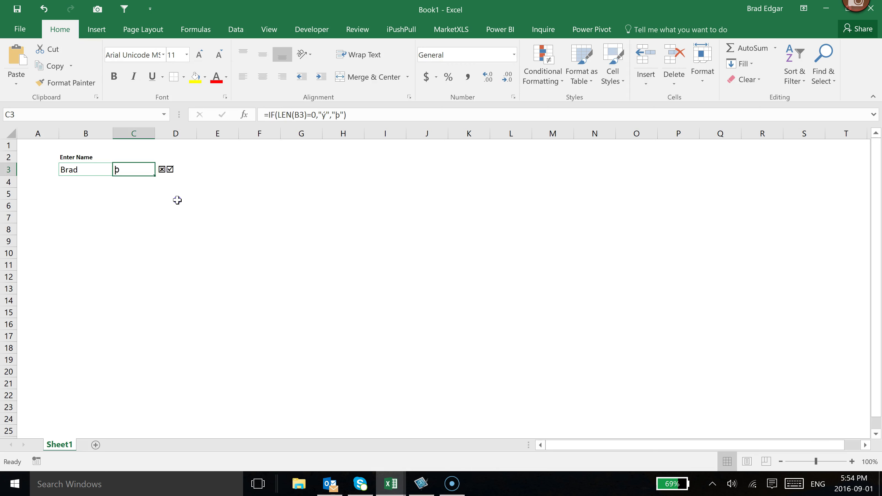
Step: Change C3's font to Wingdings so it shows a ticked box, then select D3
type("w")
key("Escape")
left_click(163, 54)
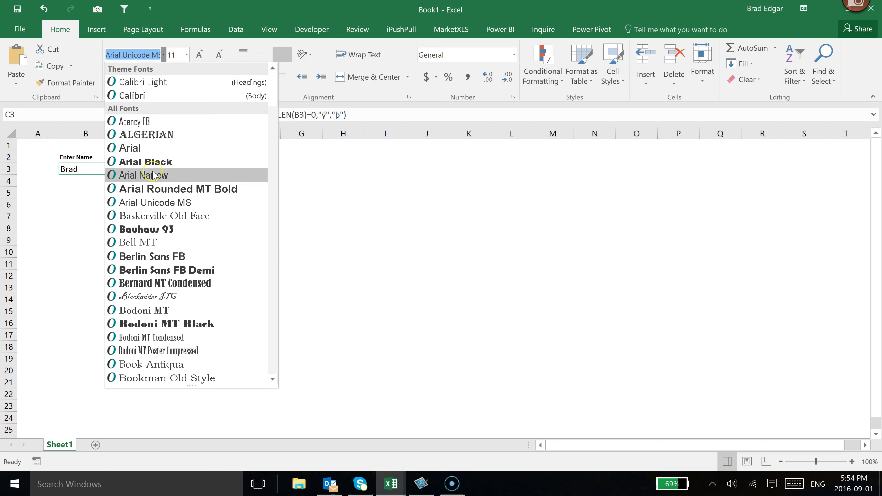
type("w")
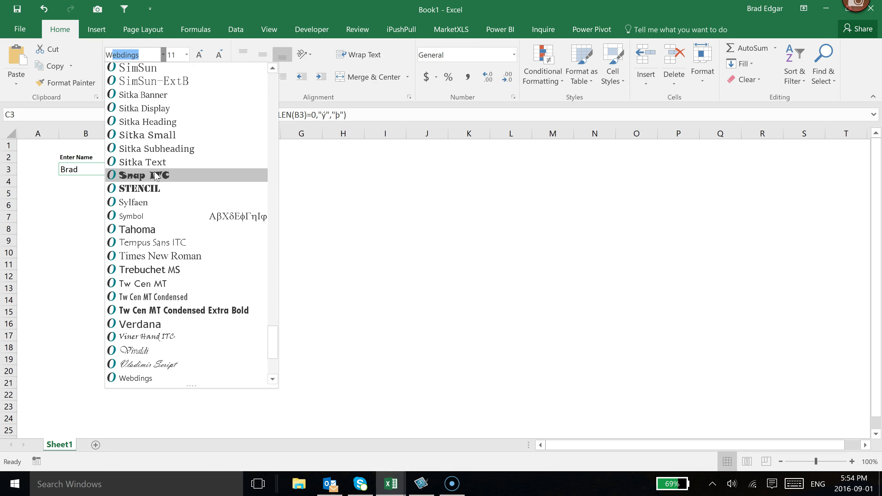
scroll(173, 188, "down", 4)
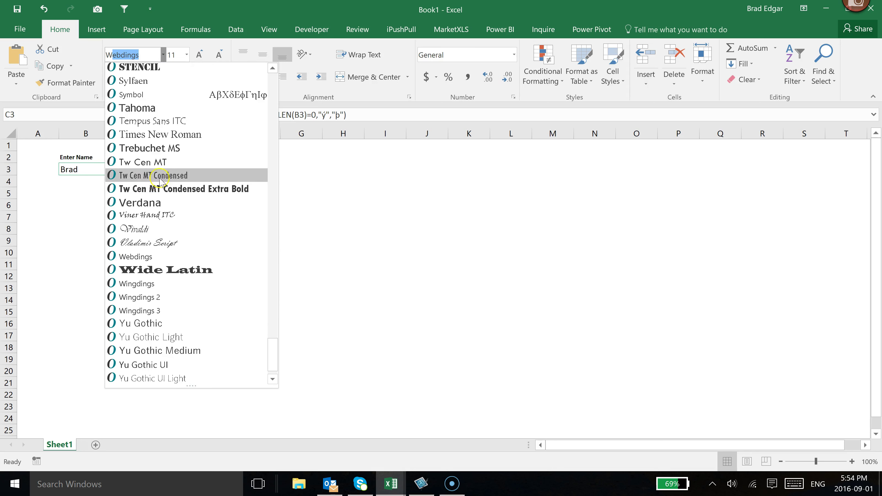
left_click(152, 284)
left_click(159, 208)
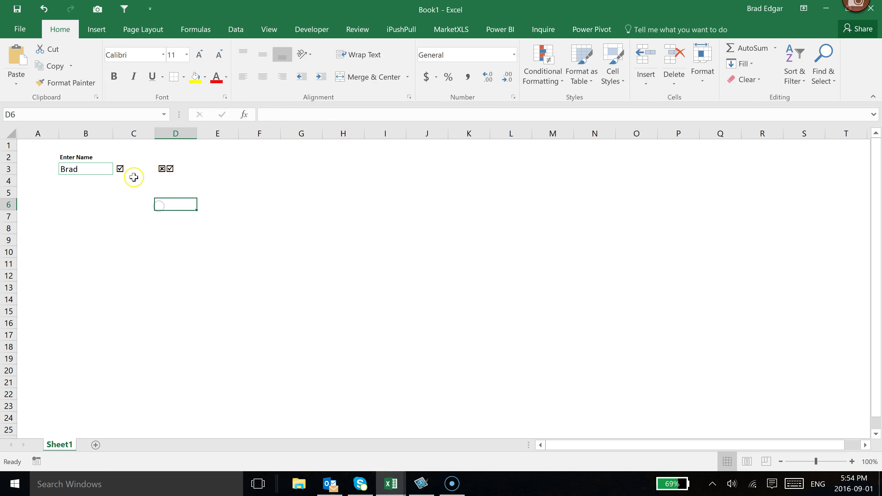
left_click(169, 168)
Step: Delete D3's helper symbols and empty B3 to test C3's indicator
key("Delete")
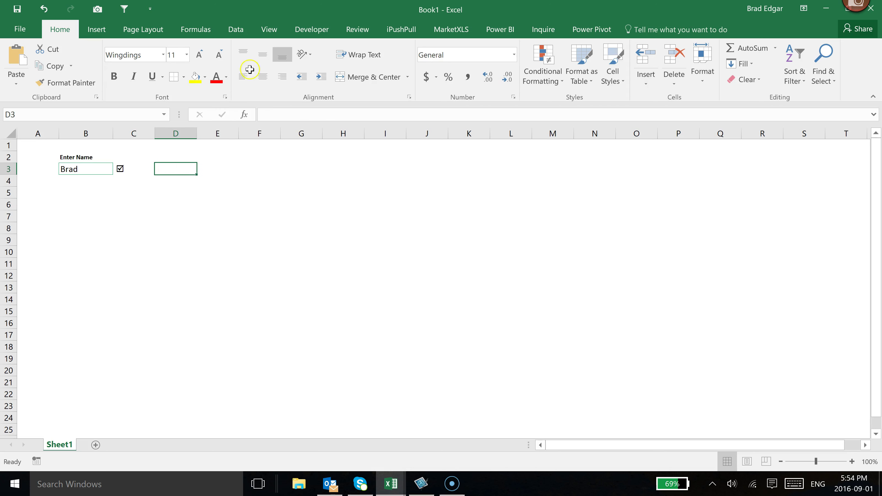
left_click(94, 166)
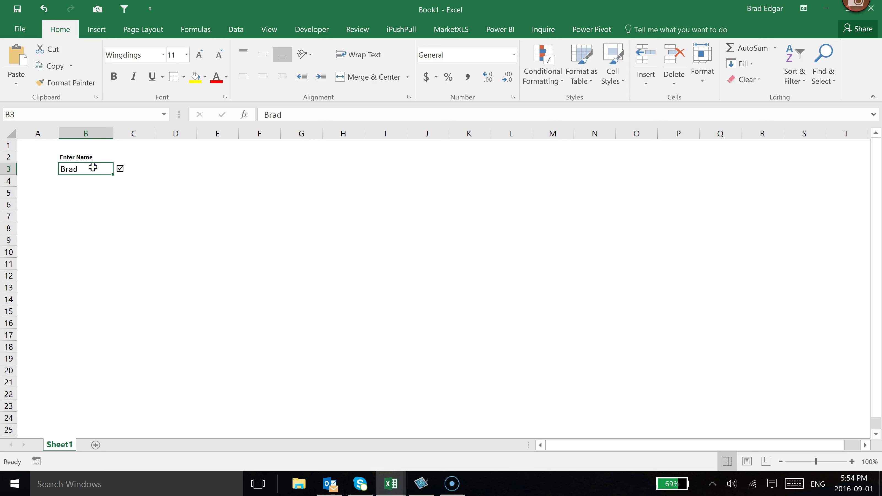
key("Delete")
left_click(139, 205)
left_click(137, 170)
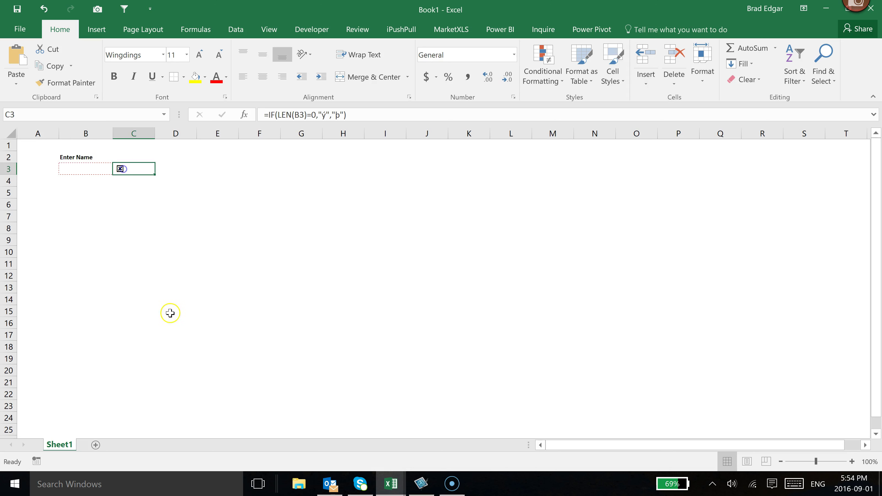
Step: Re-enter a name in B3 and check that C3 shows a tick
left_click(95, 172)
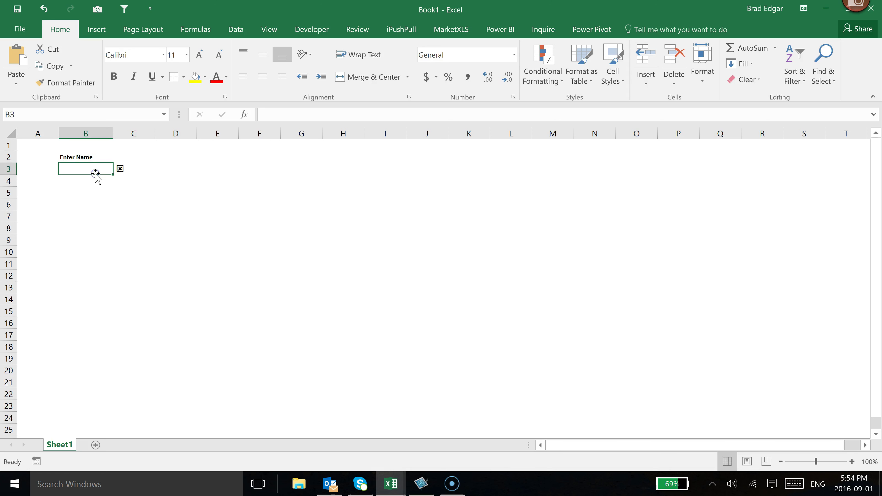
type("Brad")
key("Return")
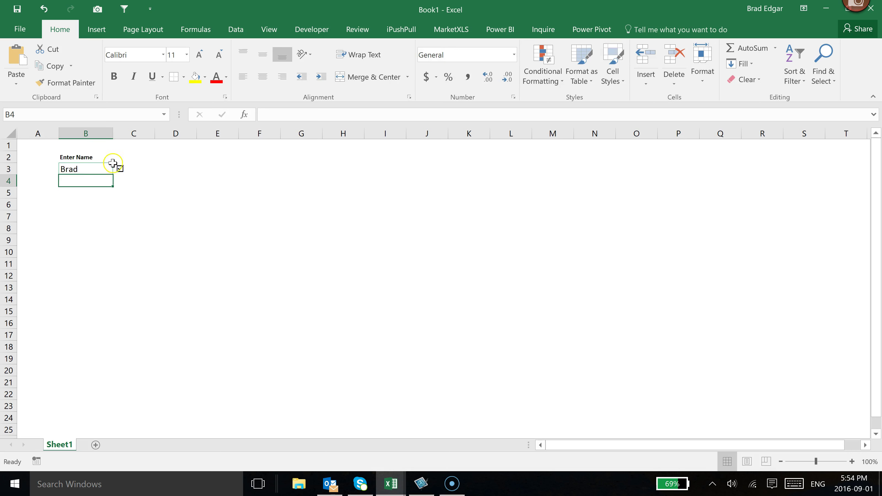
left_click(124, 169)
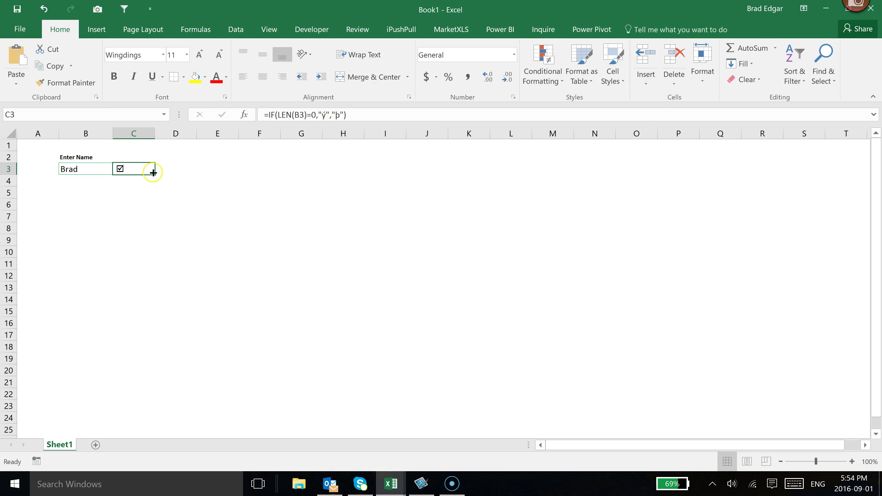
Step: Begin an Equal To highlight rule on C3 matching the cross character ý
left_click(552, 89)
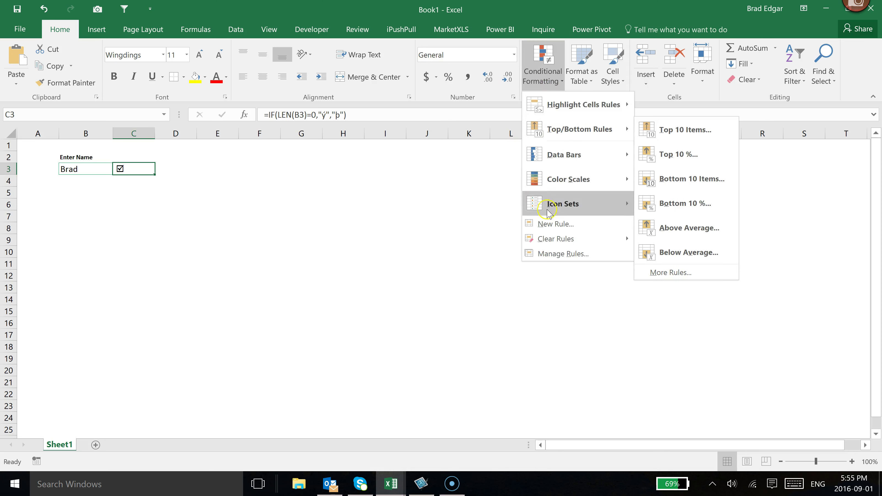
left_click(559, 226)
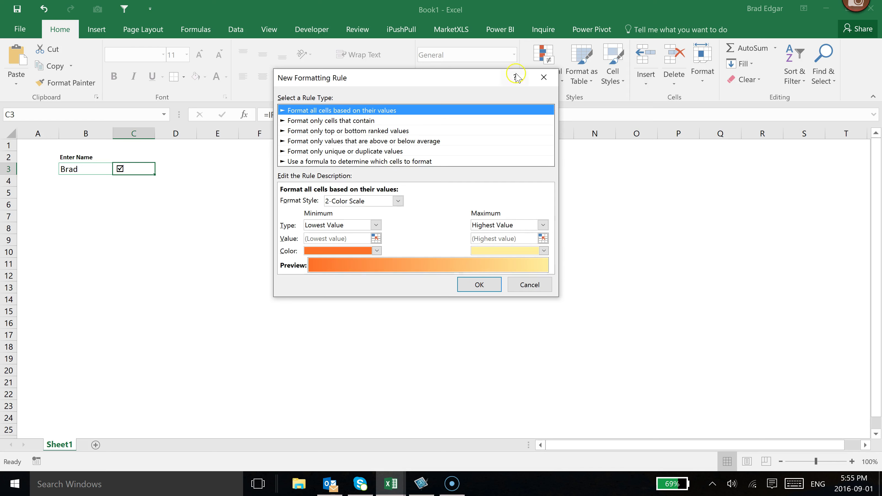
left_click(544, 77)
left_click(544, 77)
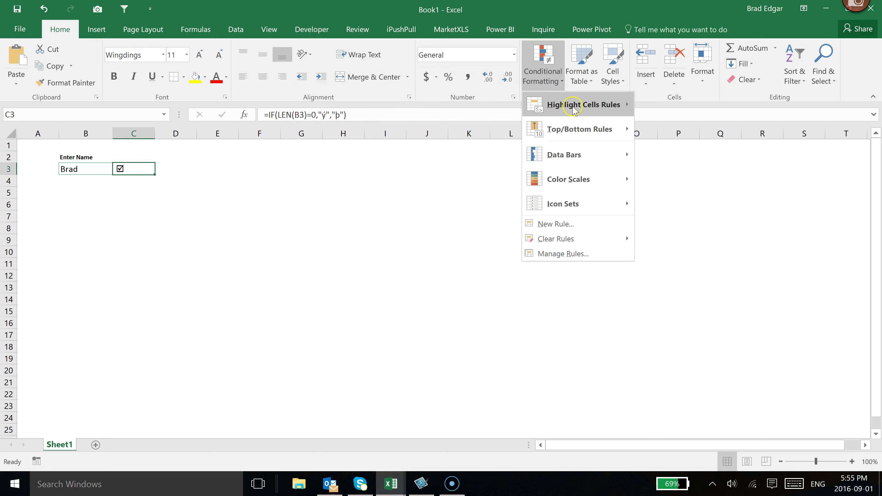
mouse_move(586, 109)
left_click(687, 176)
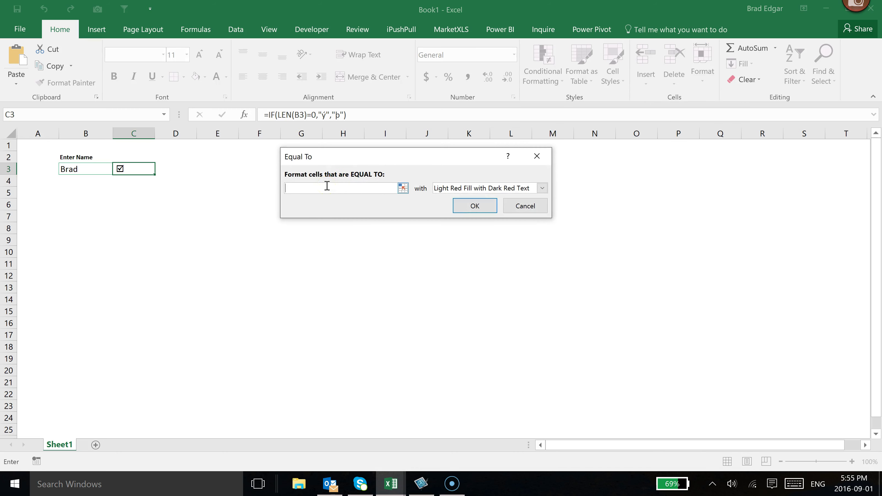
type("ýþ")
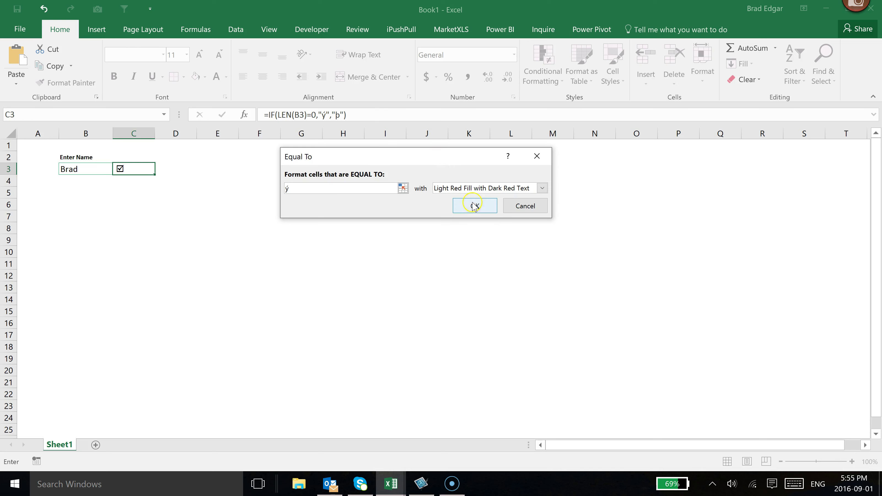
Step: Try a custom red font format for the rule, then the red border preset
left_click(527, 188)
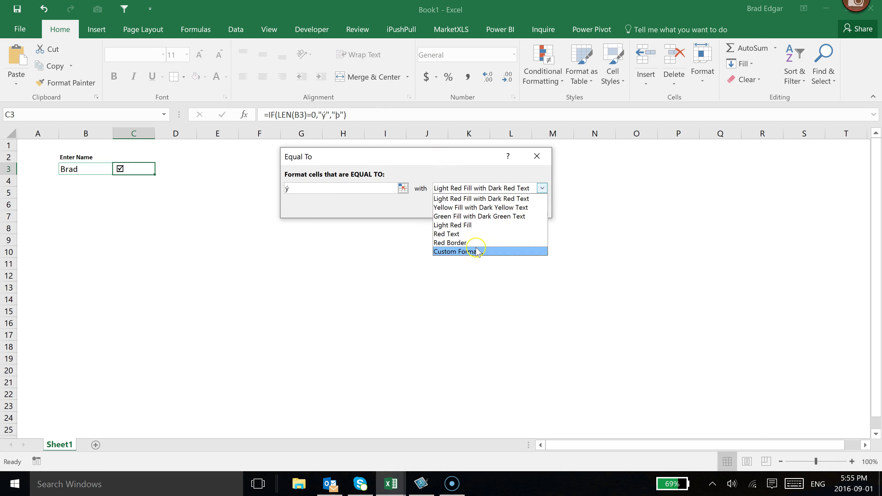
left_click(464, 252)
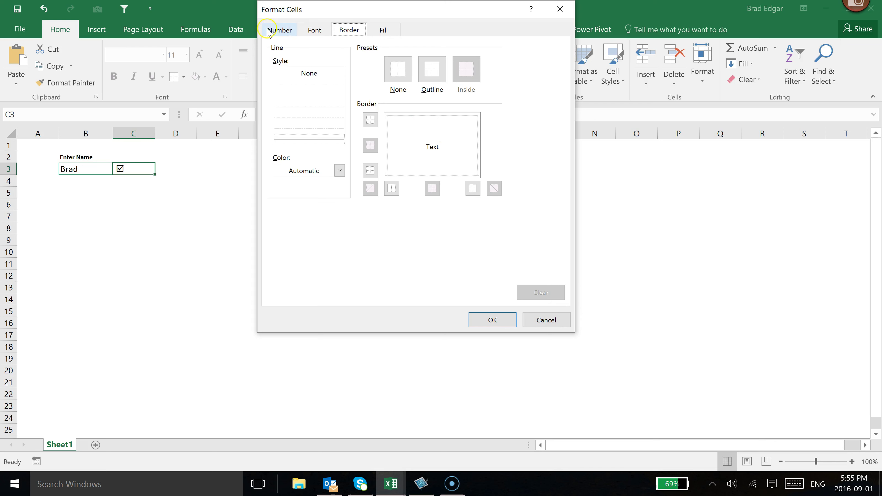
left_click(277, 30)
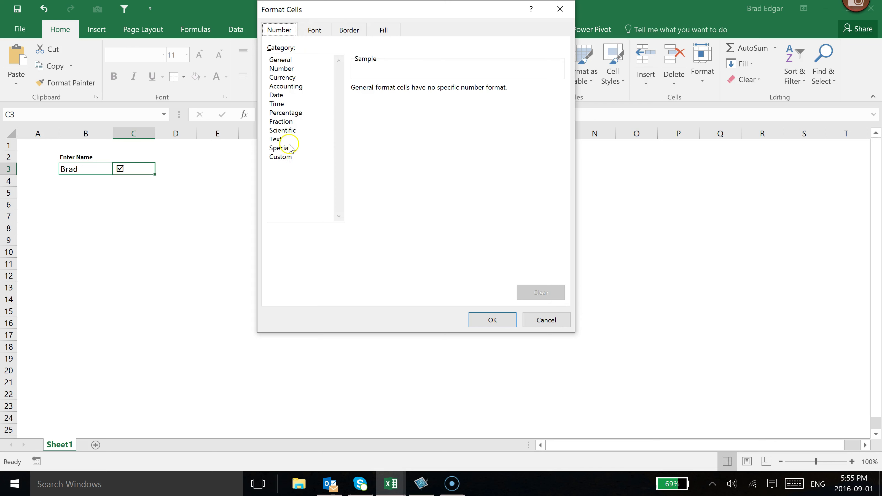
left_click(315, 31)
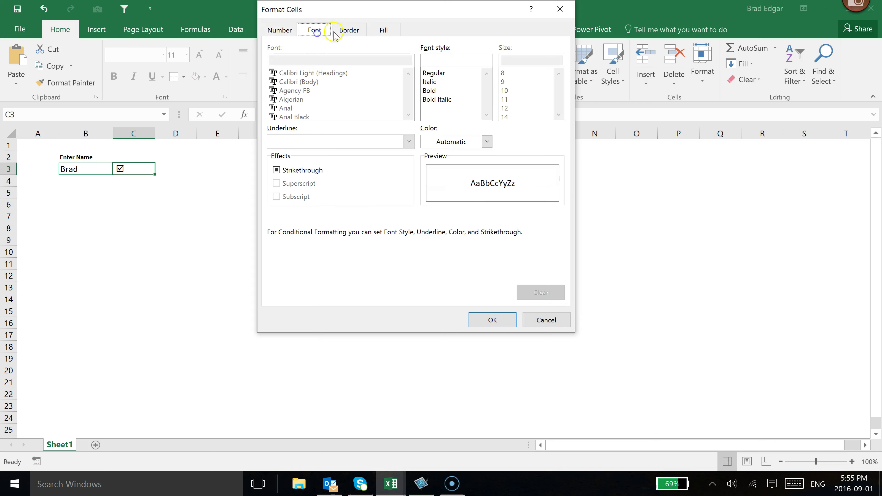
left_click(467, 139)
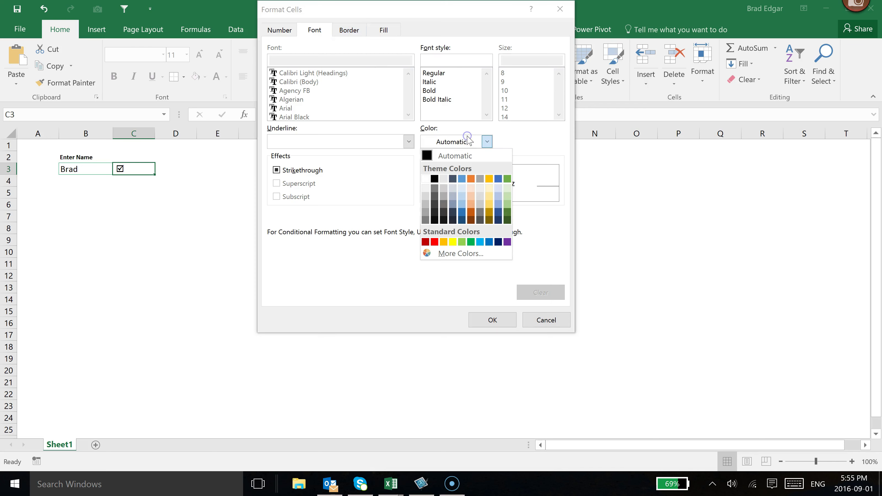
left_click(434, 241)
left_click(492, 320)
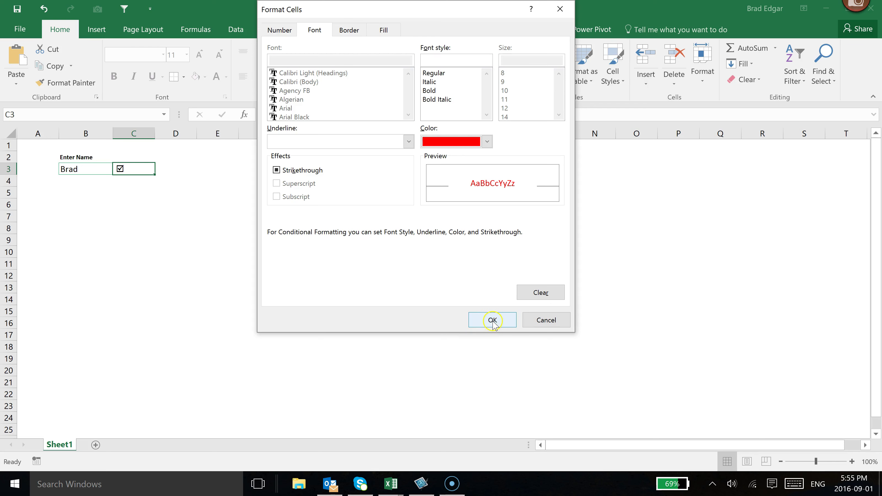
left_click(467, 205)
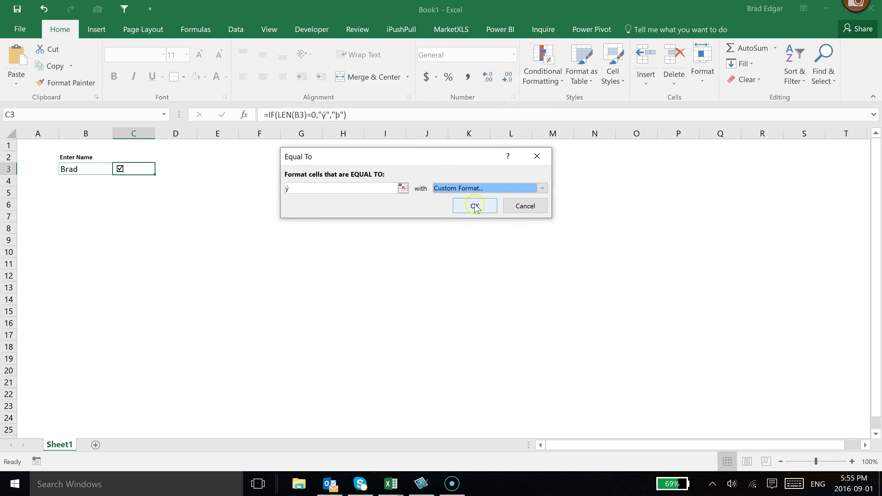
left_click(543, 189)
left_click(455, 243)
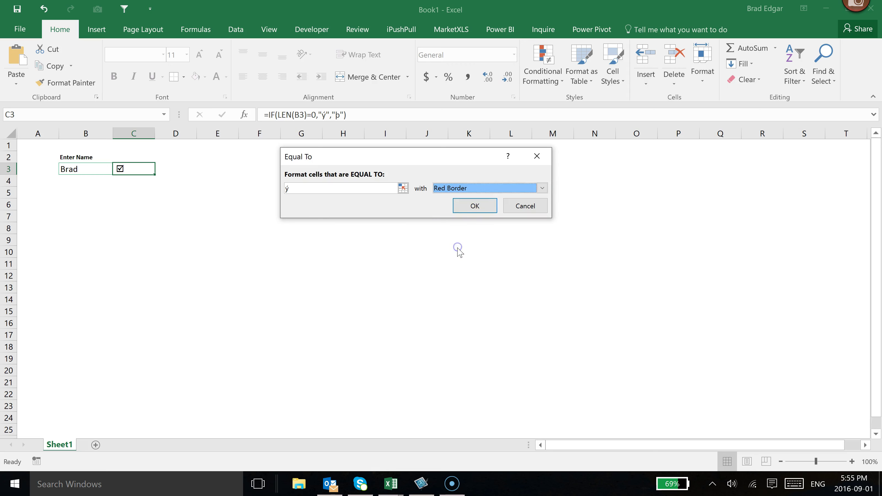
Step: Set the rule's custom format to red bold text and confirm it
left_click(518, 188)
left_click(466, 253)
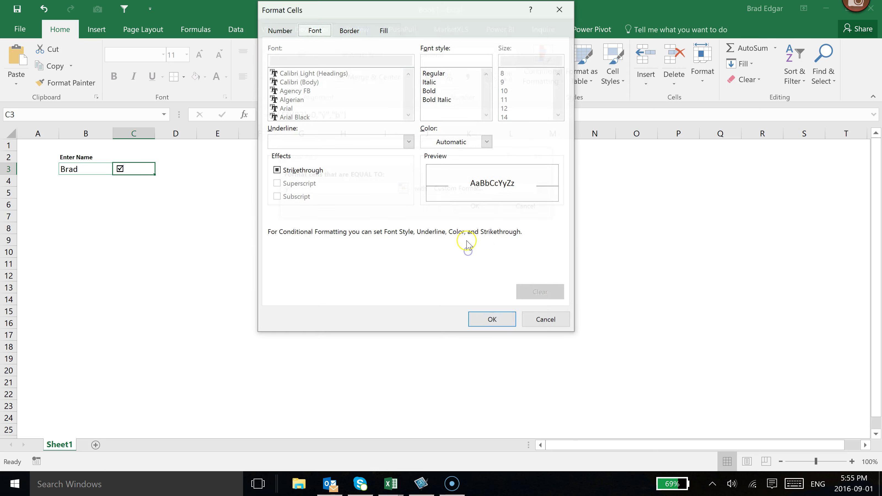
left_click(487, 142)
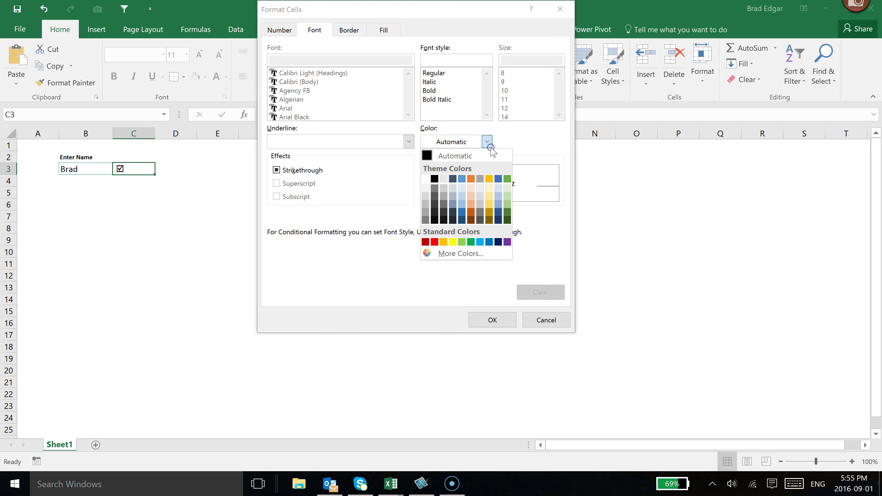
left_click(438, 241)
left_click(341, 31)
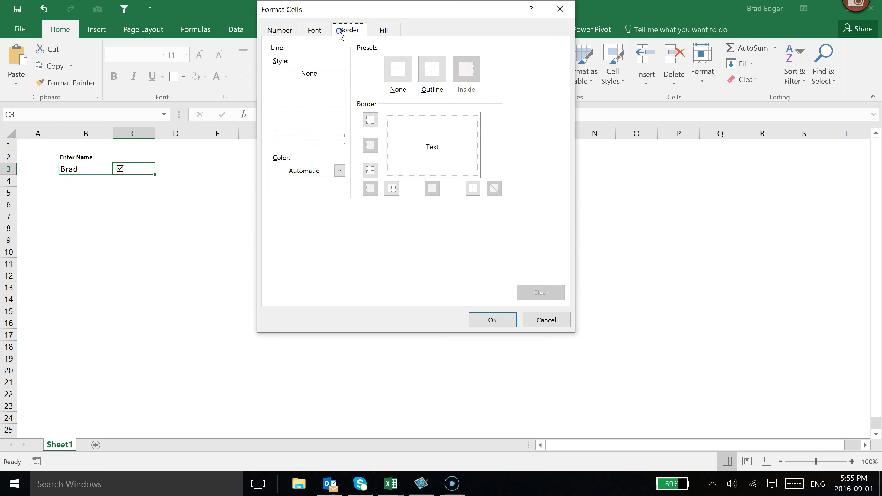
left_click(279, 30)
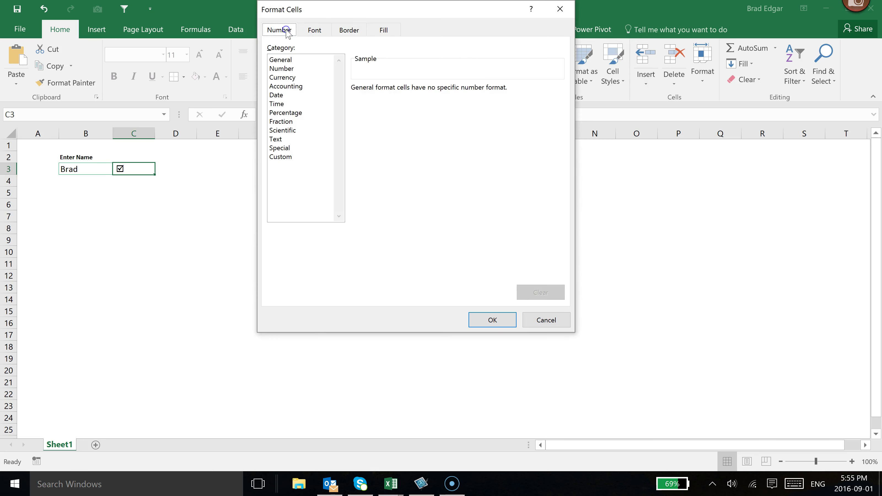
left_click(319, 29)
left_click(429, 91)
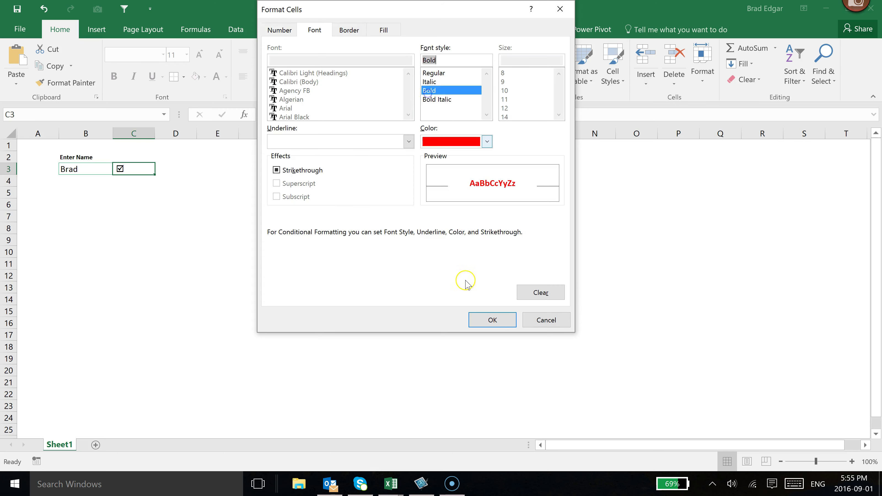
left_click(474, 317)
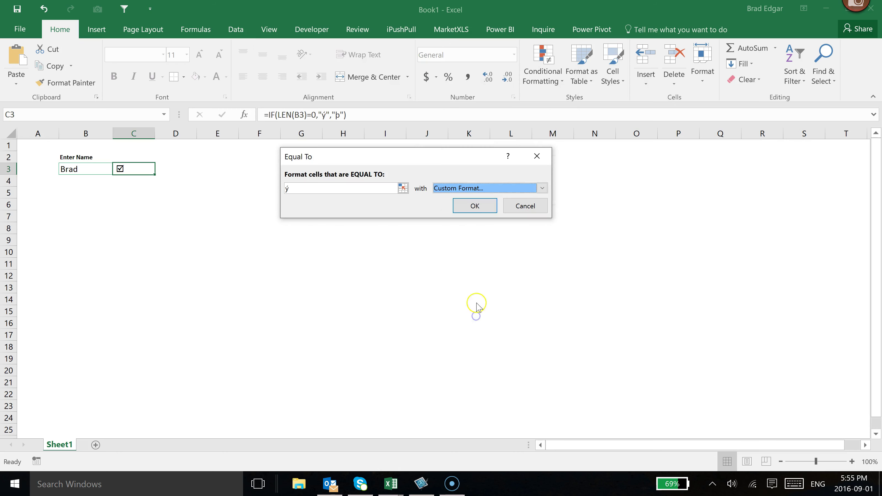
left_click(467, 207)
left_click(194, 193)
left_click(129, 196)
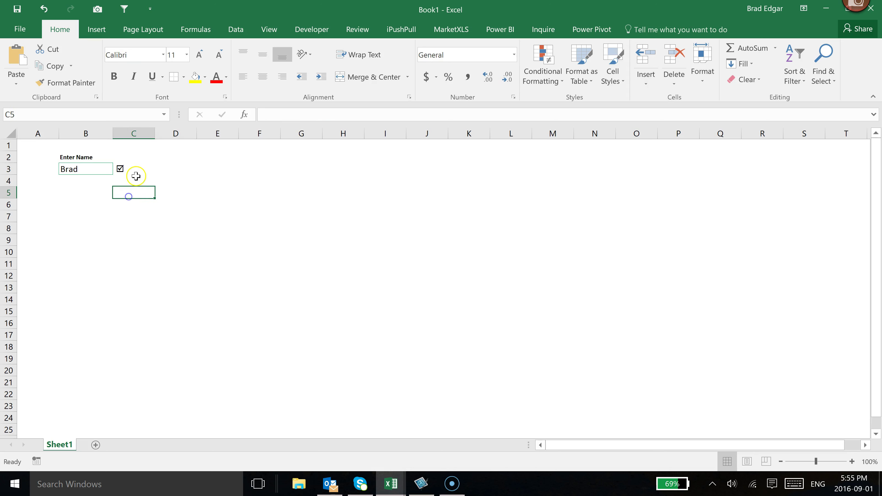
Step: Start another Equal To rule on C3, cancel it after typing $B$, and reopen Conditional Formatting
left_click(134, 170)
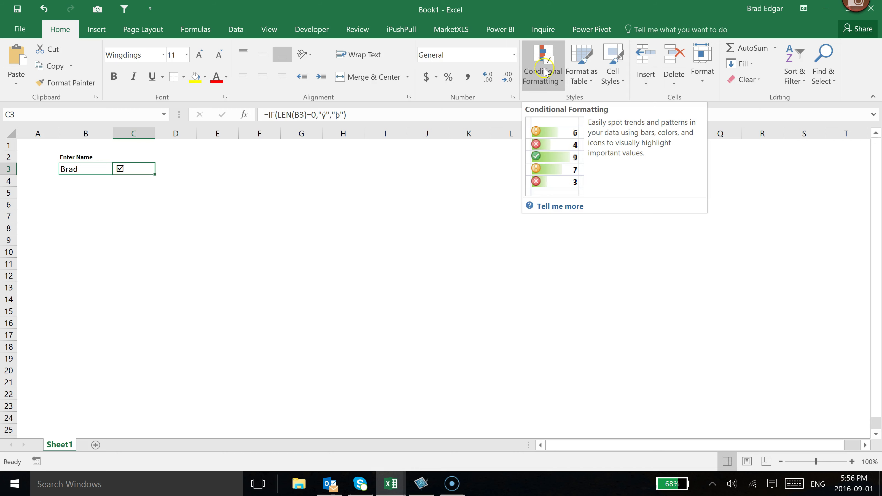
left_click(556, 83)
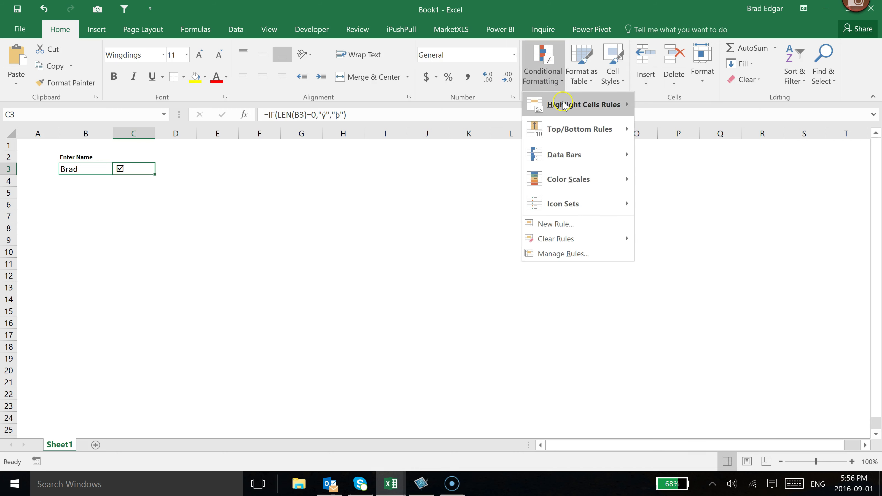
left_click(567, 223)
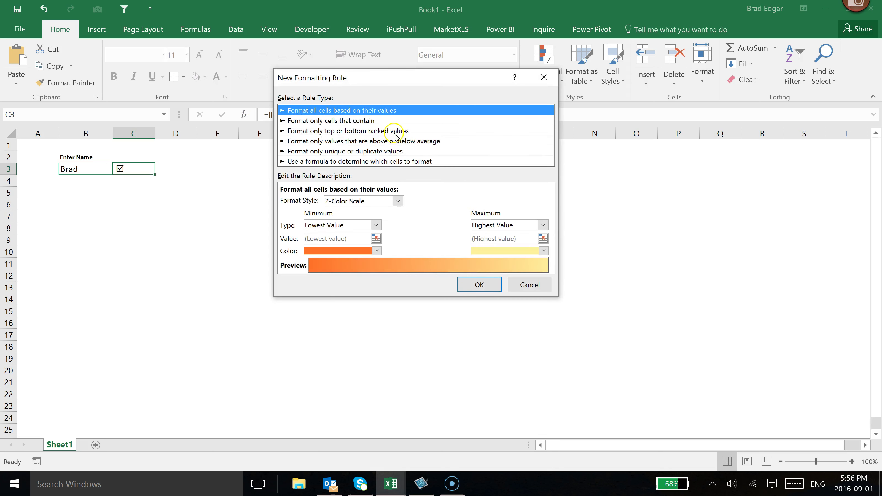
left_click(544, 77)
left_click(551, 83)
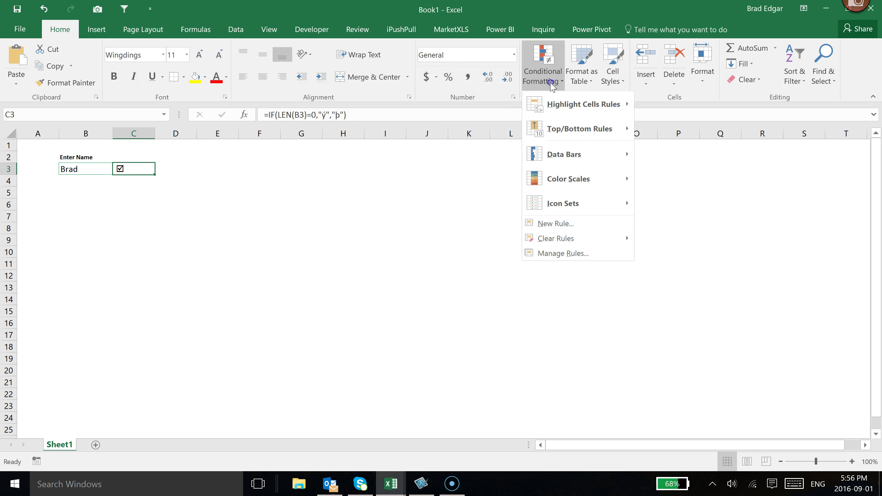
mouse_move(590, 104)
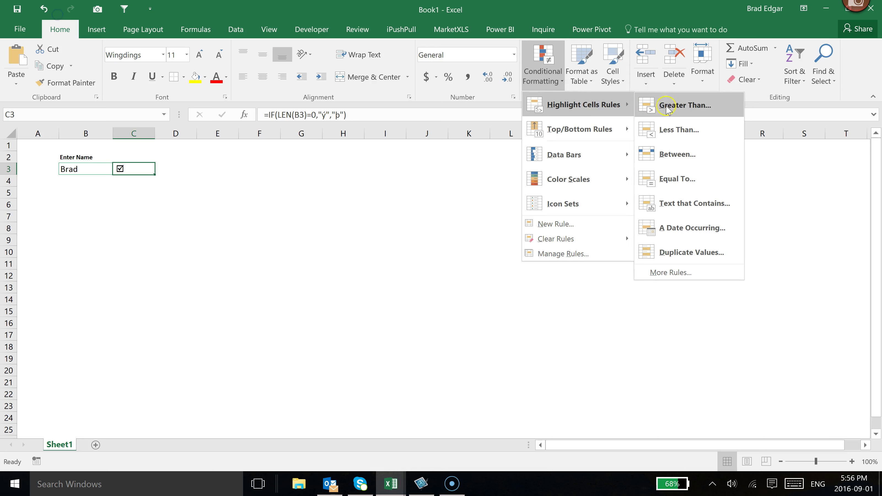
left_click(674, 188)
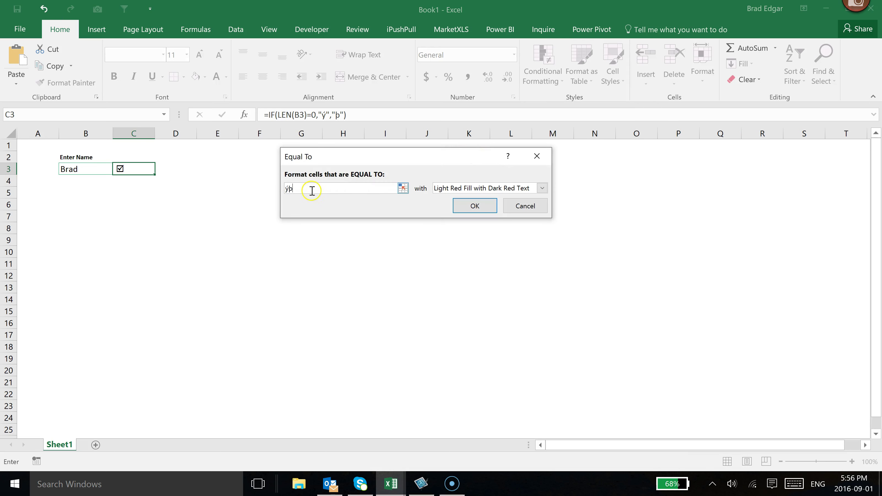
type("$B$")
key("Escape")
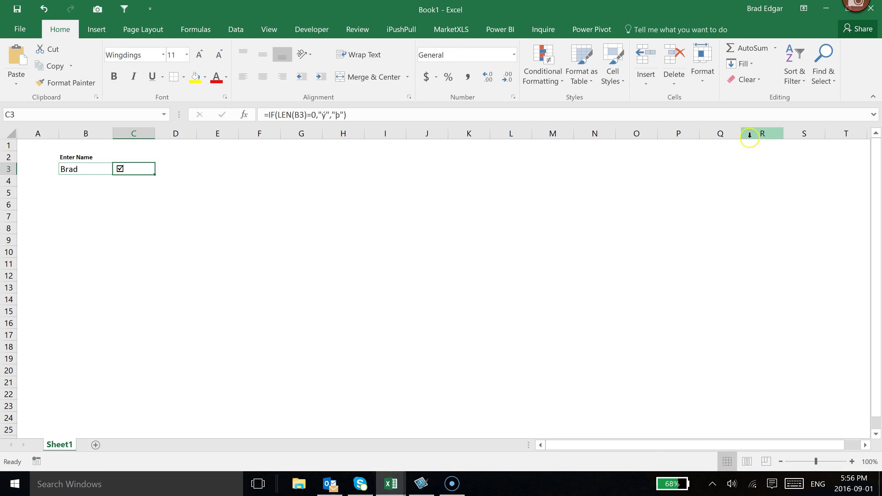
left_click(543, 77)
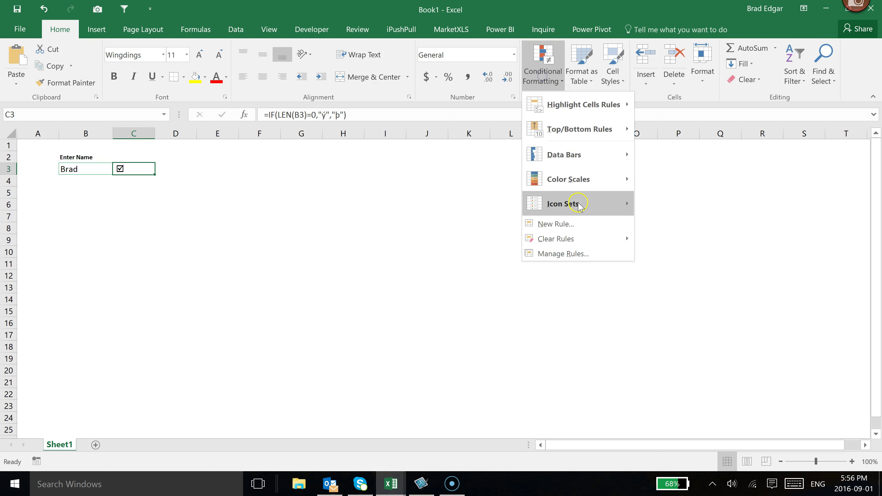
Step: Start an Equal To rule whose match value is only the check character þ
mouse_move(591, 104)
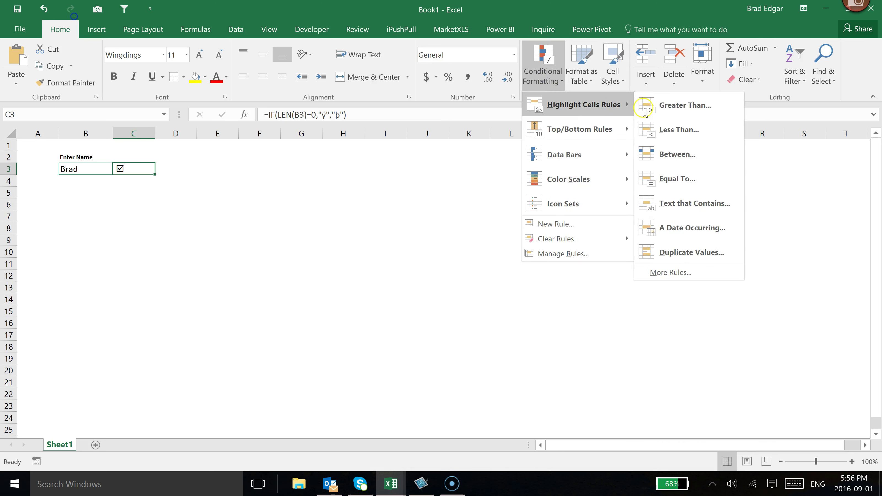
left_click(674, 186)
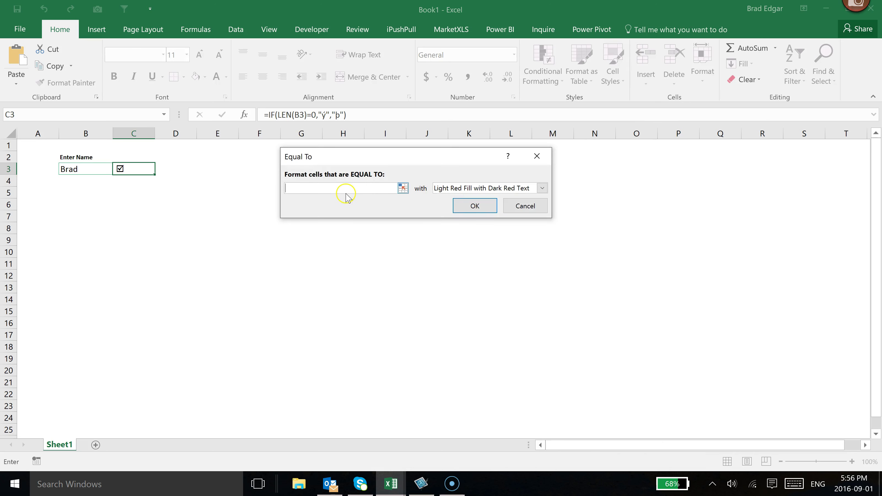
type("ýþ")
left_click(290, 188)
key("BackSpace")
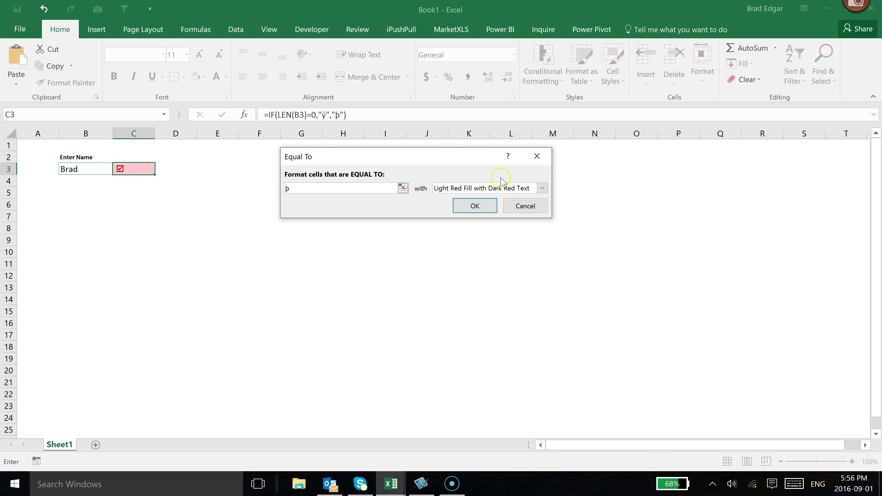
Step: Give the rule a custom green bold font format and confirm it
left_click(542, 188)
left_click(486, 252)
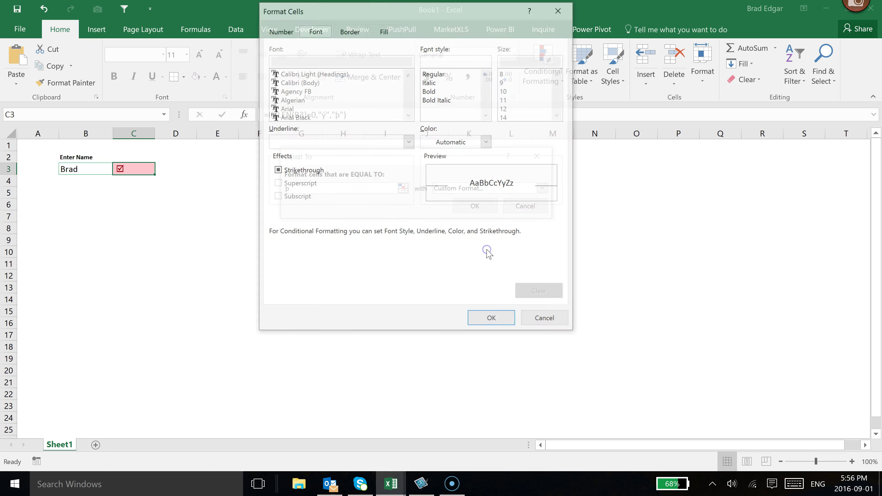
left_click(486, 142)
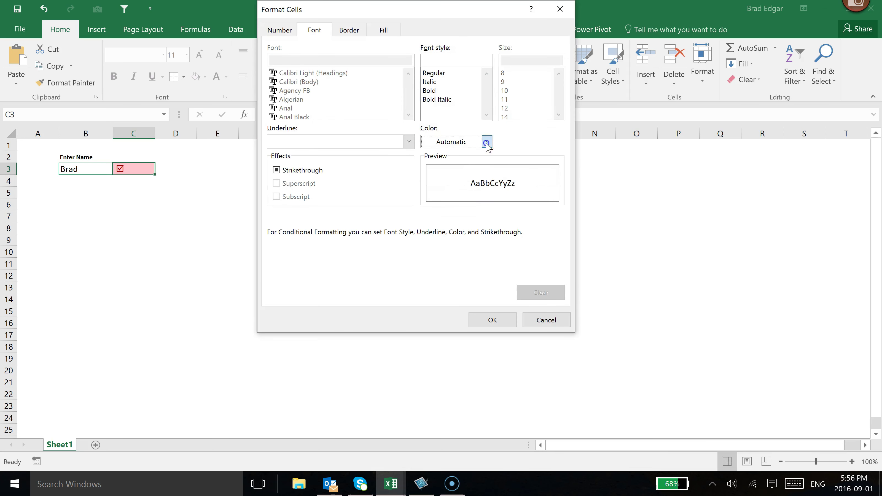
left_click(472, 243)
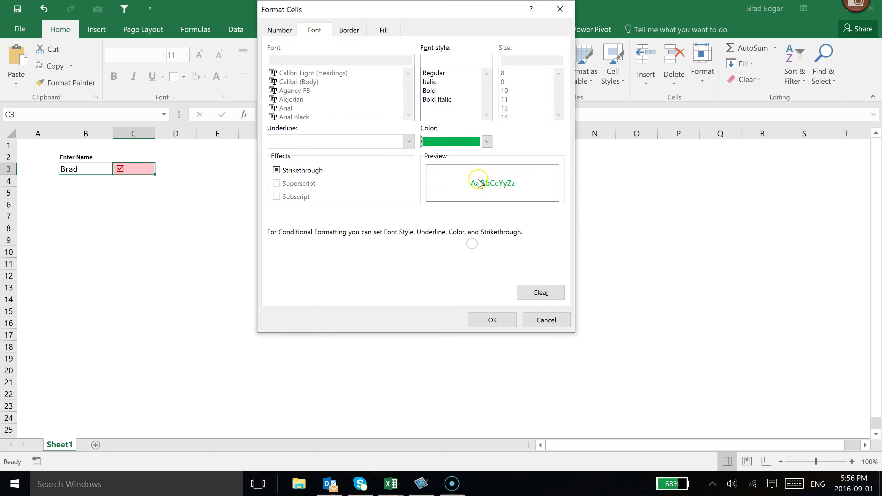
left_click(430, 90)
left_click(492, 319)
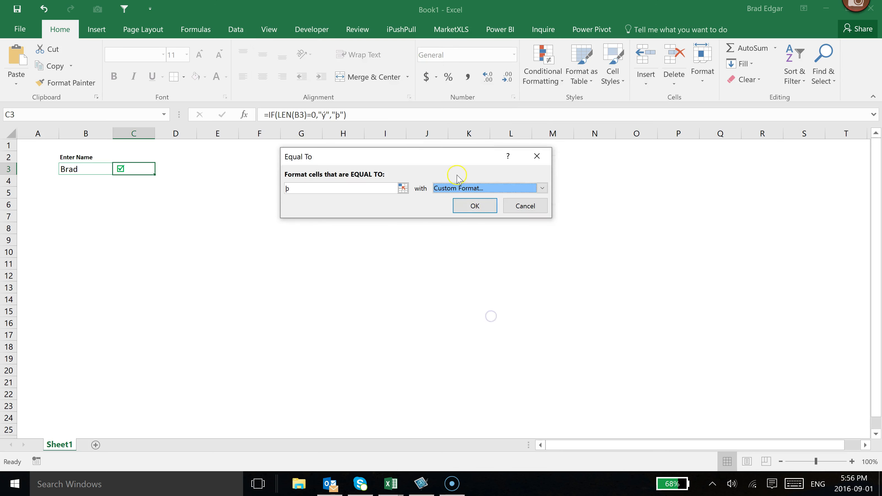
left_click(475, 206)
left_click(472, 298)
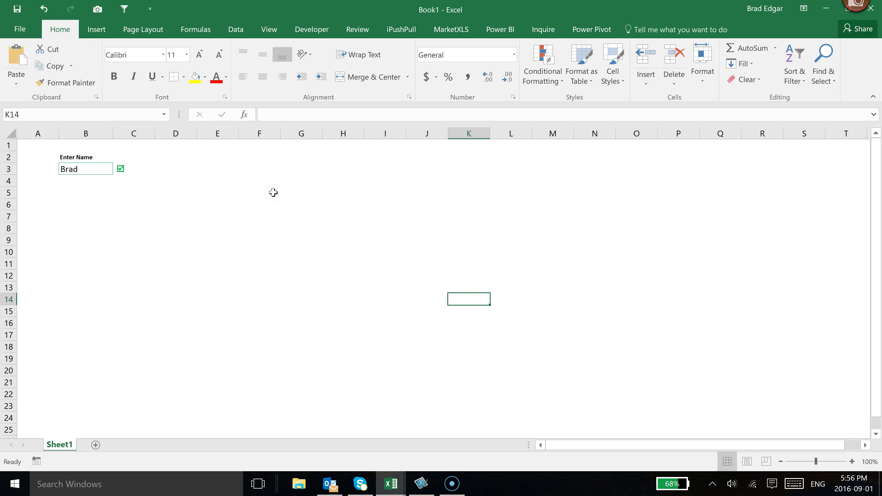
left_click(118, 189)
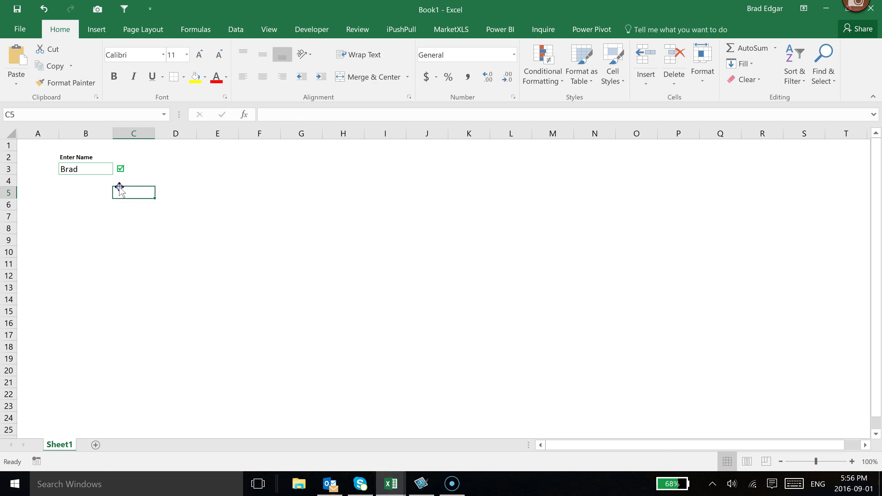
left_click(86, 167)
key("Delete")
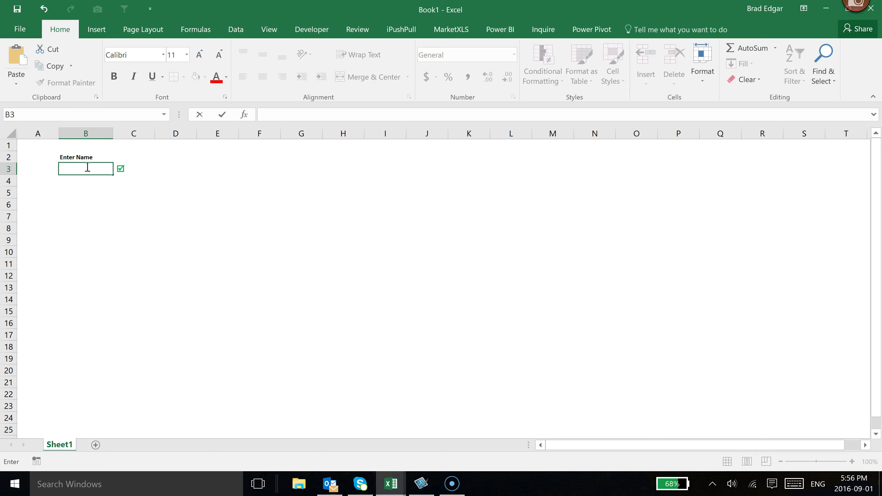
left_click(95, 199)
left_click(127, 166)
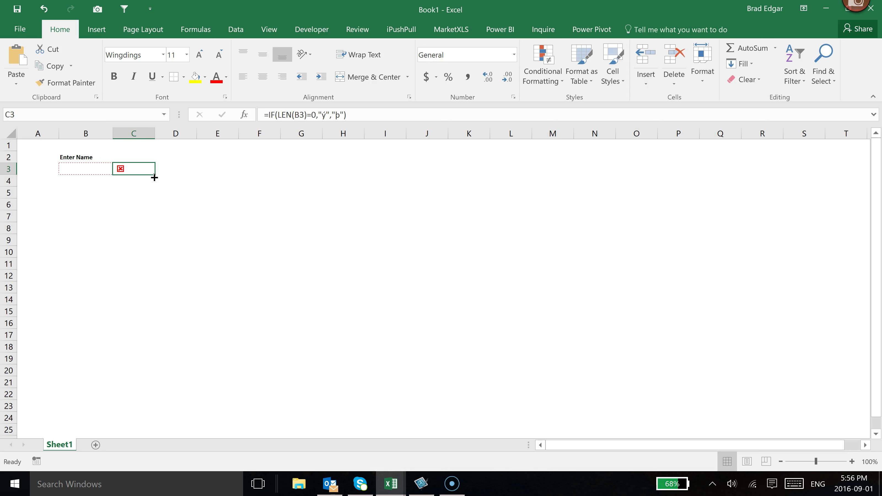
left_click(86, 169)
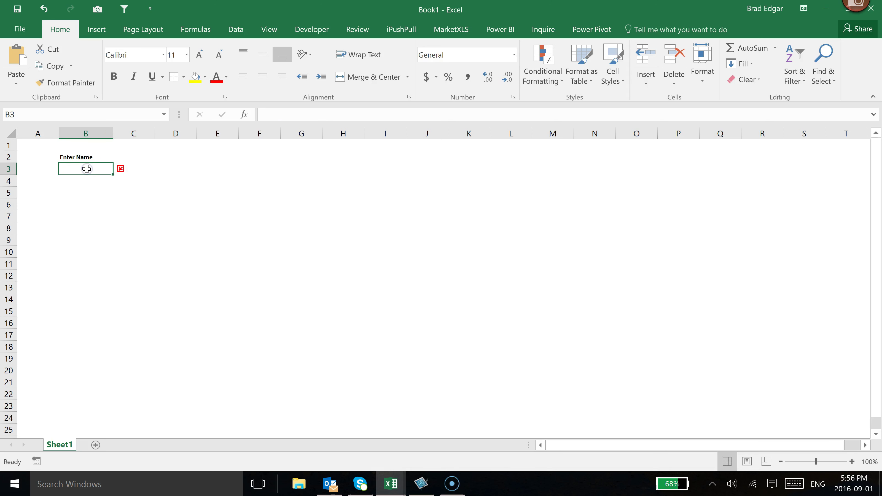
type("Brad")
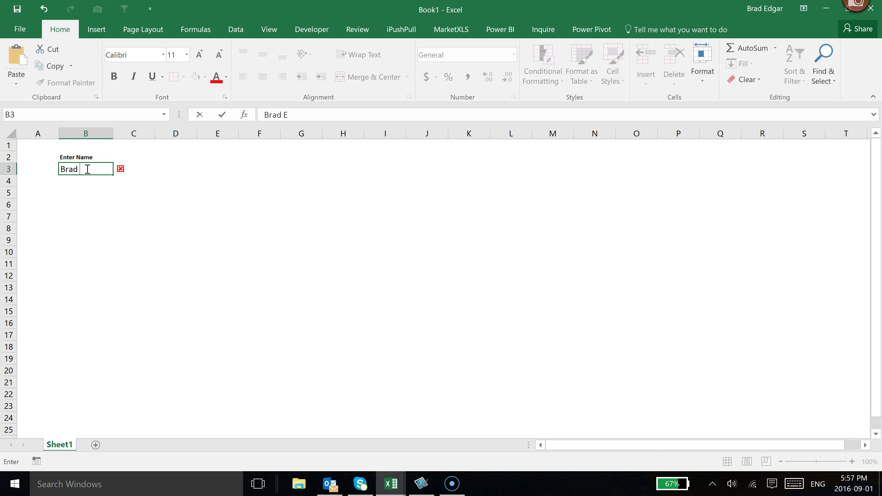
key("Return")
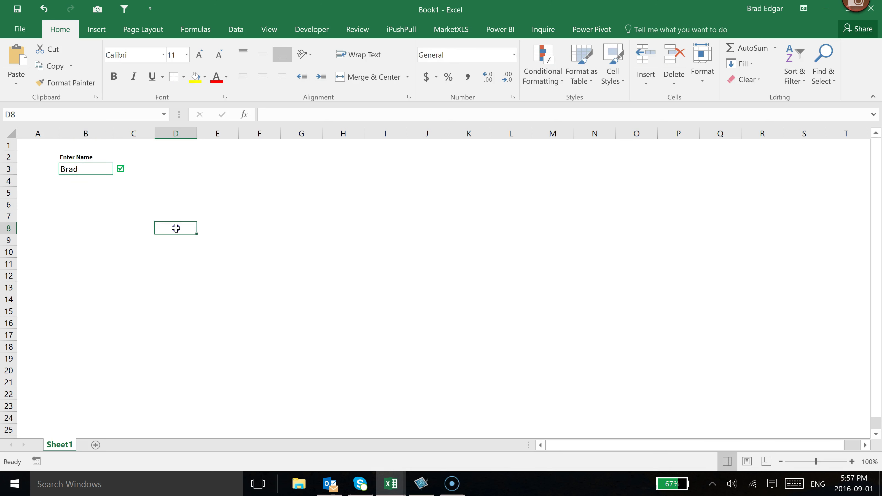
left_click(103, 168)
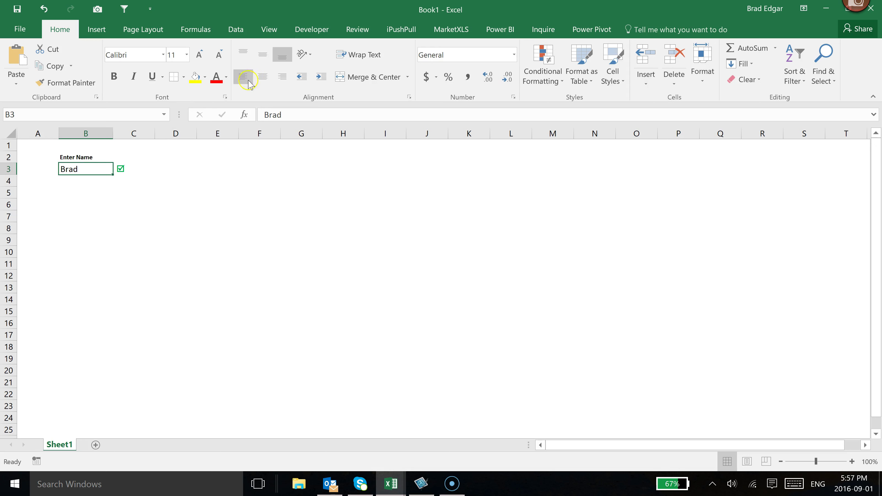
Step: Centre the name in B3 horizontally and vertically
left_click(263, 76)
left_click(263, 55)
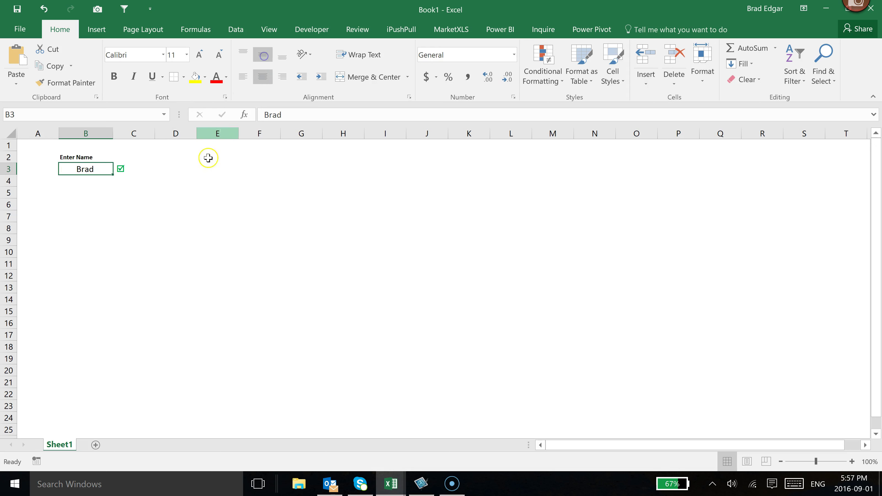
left_click(139, 196)
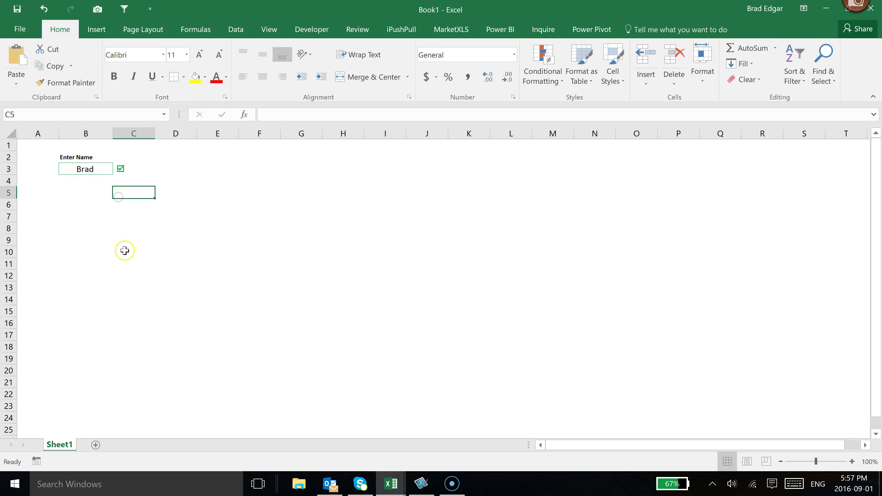
left_click(139, 177)
left_click(188, 168)
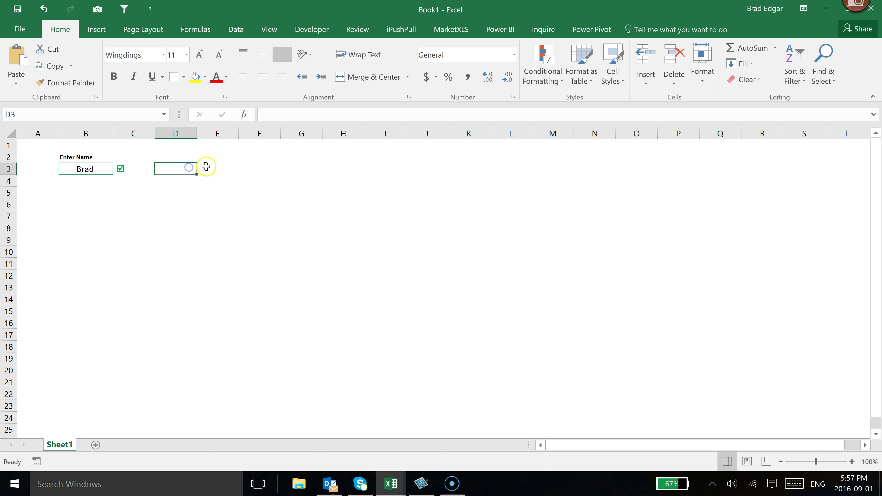
Step: Copy B3:C3 into E3:F3 and widen column E slightly
left_click_drag(99, 170, 133, 171)
key("ctrl+c")
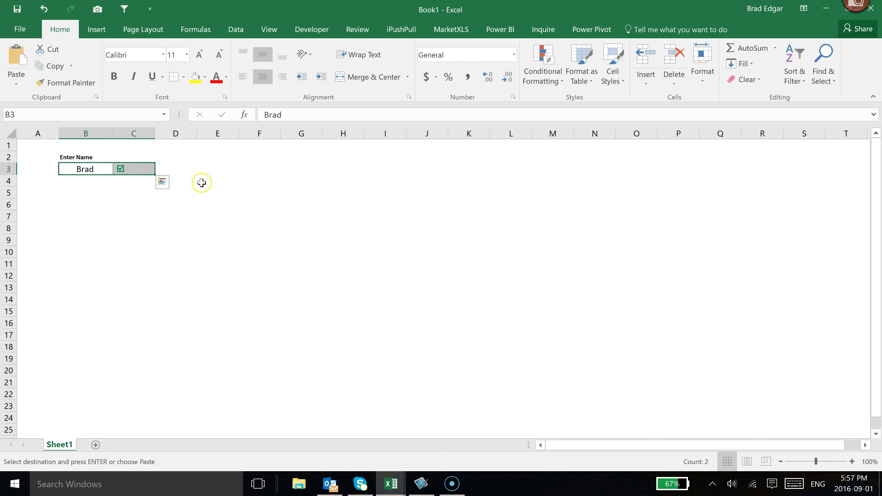
left_click(218, 168)
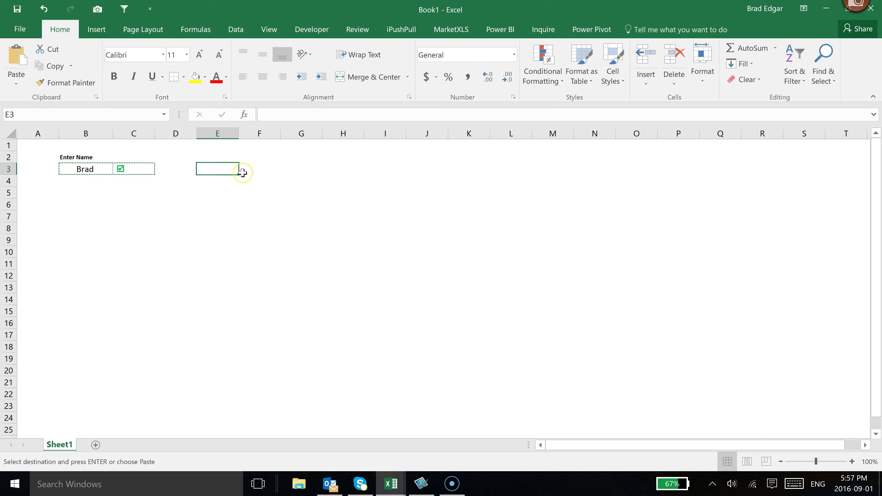
key("ctrl+v")
left_click(289, 221)
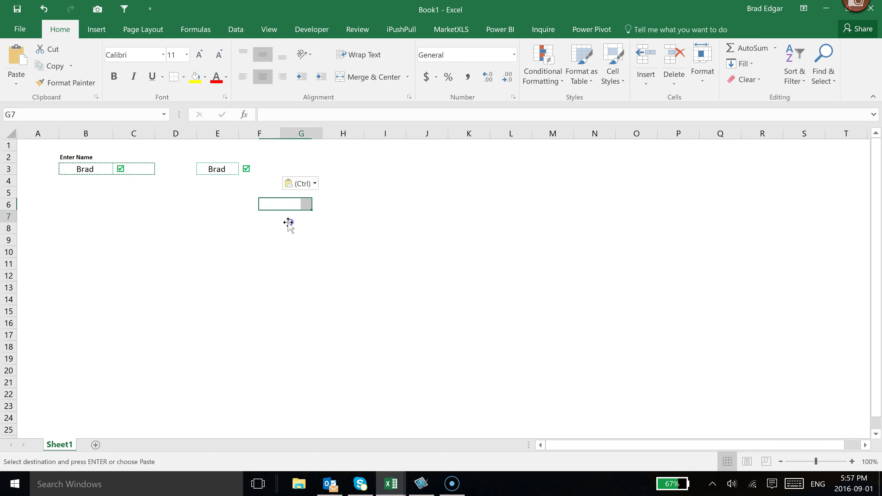
left_click(226, 169)
left_click_drag(238, 133, 244, 133)
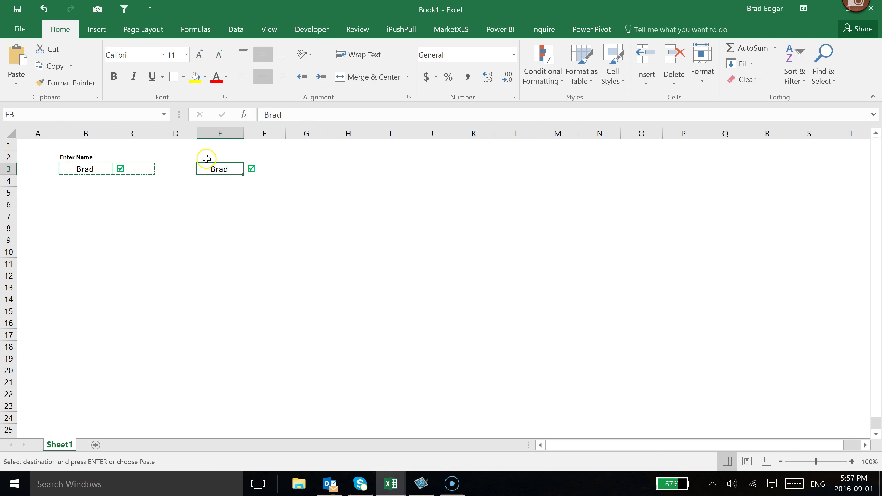
Step: Copy the Enter Name label to E2 and change it to Job Description
left_click(80, 157)
key("ctrl+c")
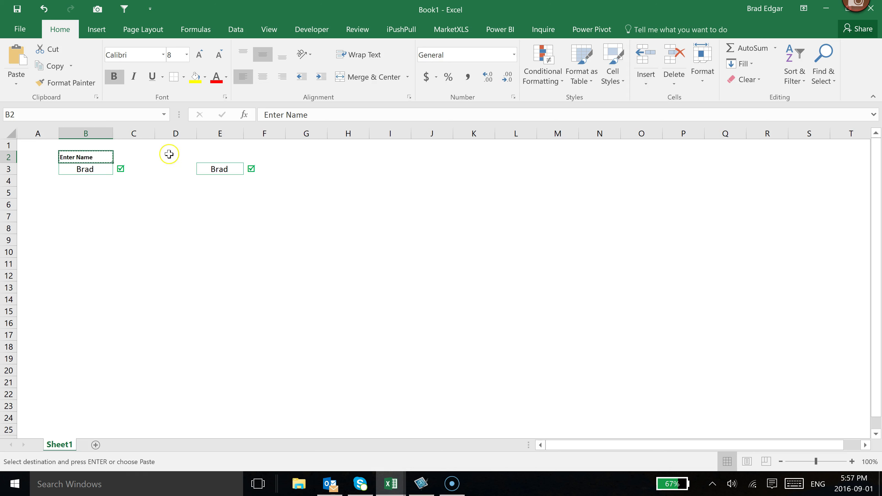
left_click(226, 157)
key("ctrl+v")
double_click(237, 157)
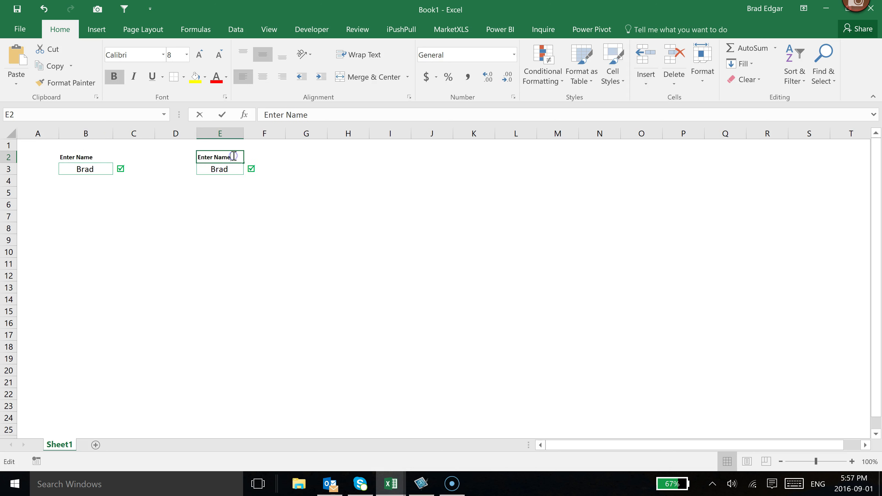
left_click_drag(236, 157, 196, 157)
type("Job Description")
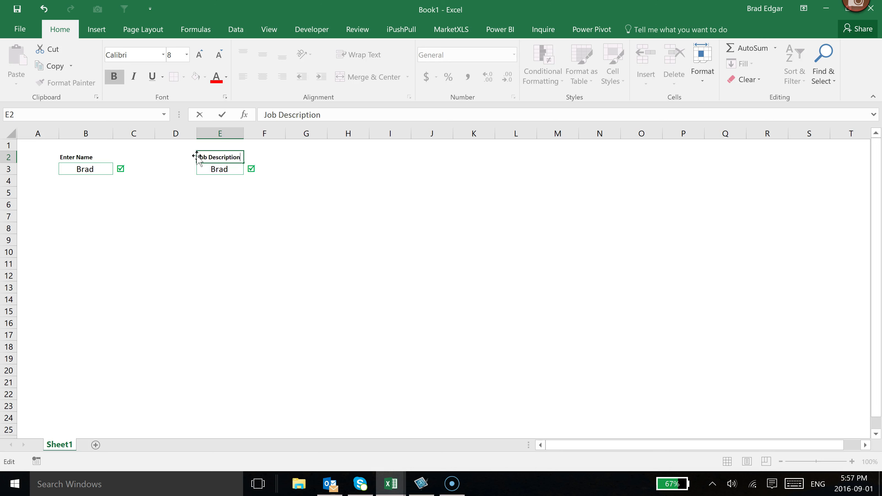
key("Return")
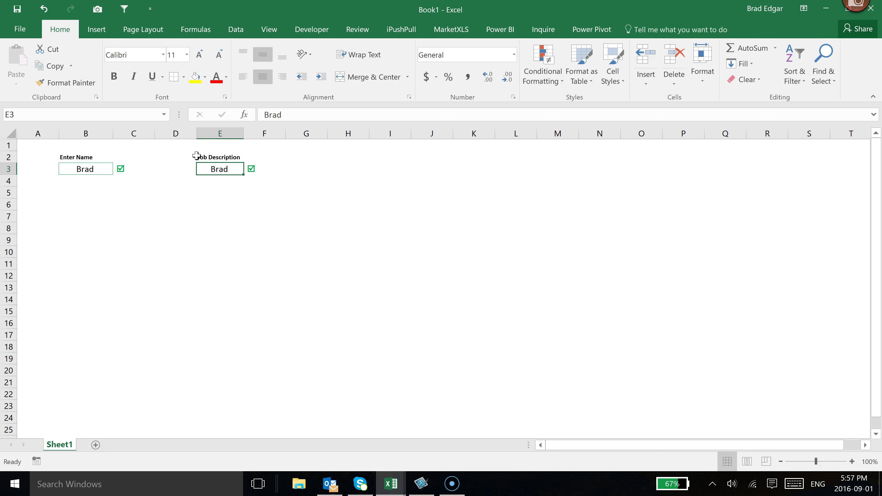
Step: Widen column E to fit the label and clear the copied name from E3
left_click_drag(244, 133, 296, 134)
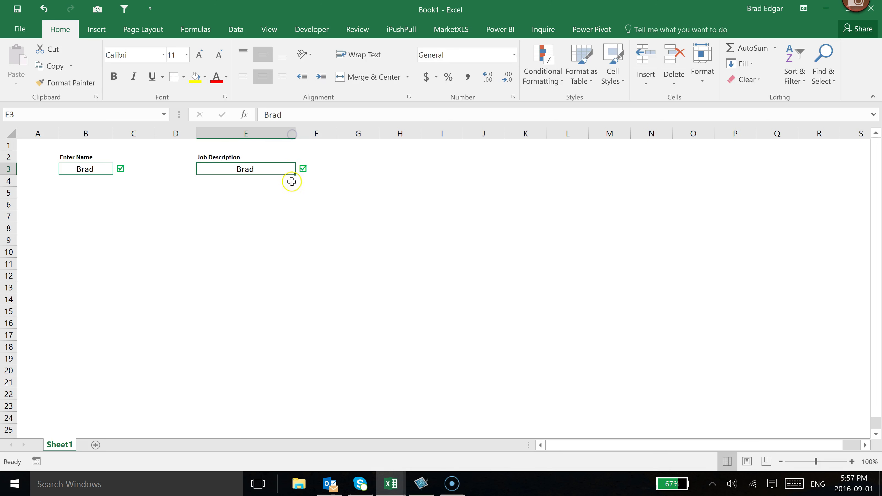
left_click(279, 207)
left_click(261, 171)
key("BackSpace")
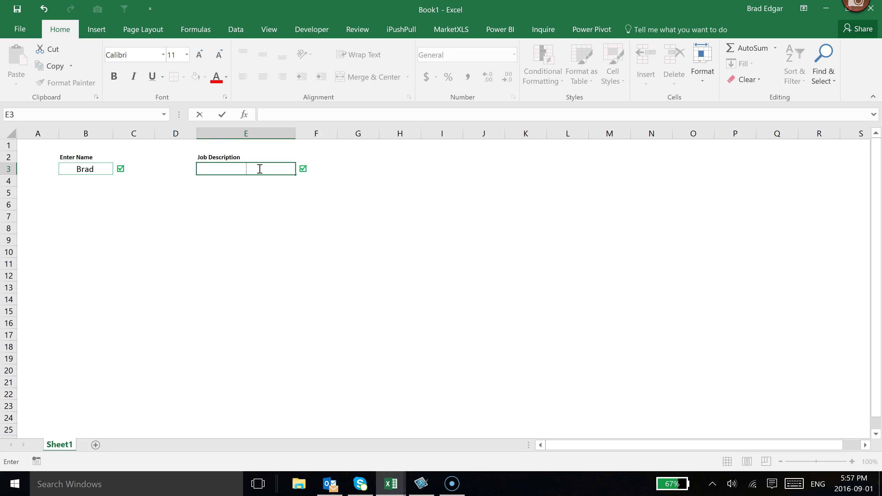
Step: Enter Manager in E3 so the F3 indicator turns into a green tick
left_click(260, 192)
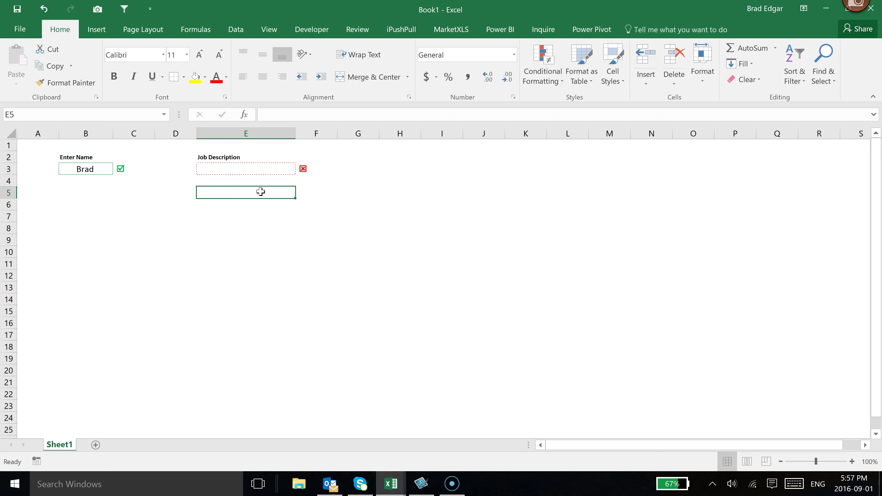
left_click(237, 168)
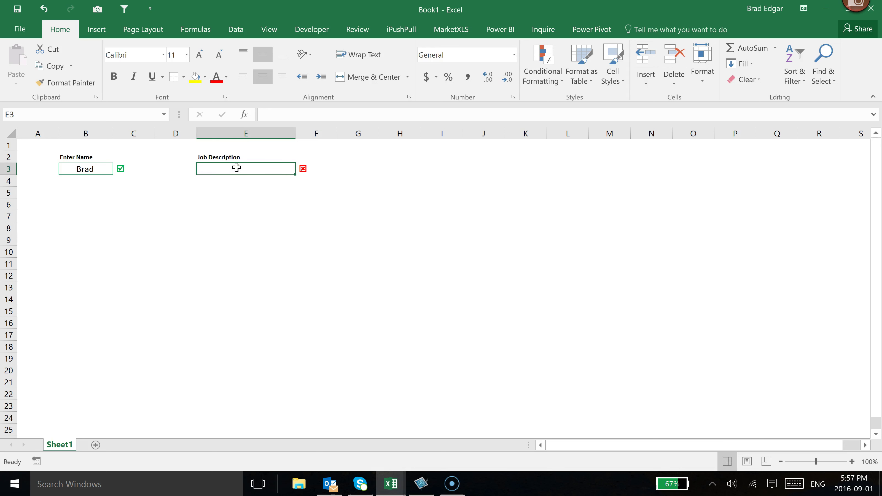
type("Manager")
key("Return")
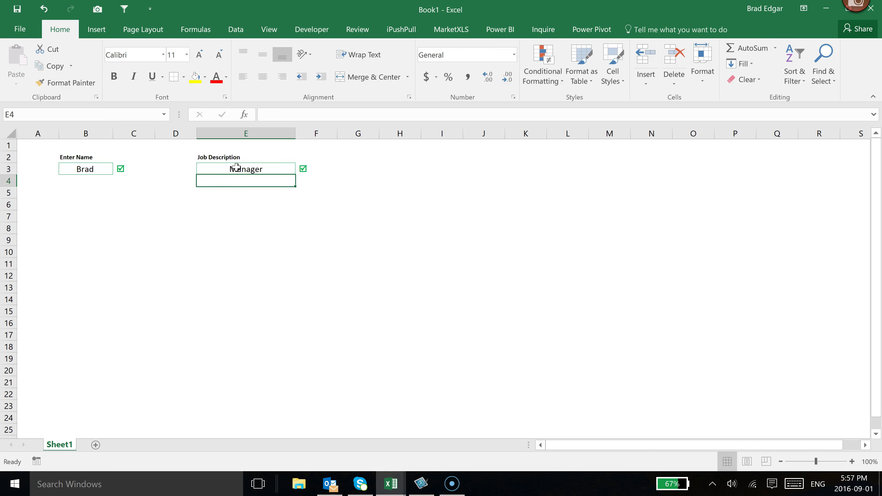
left_click(238, 239)
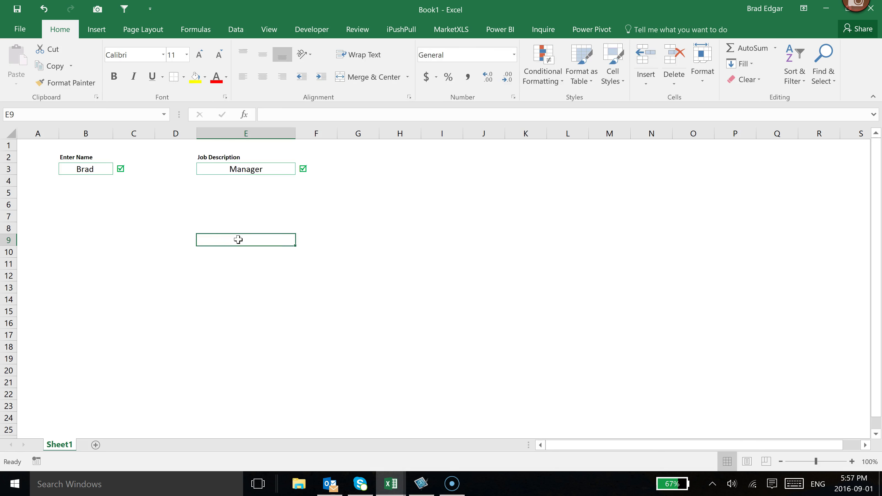